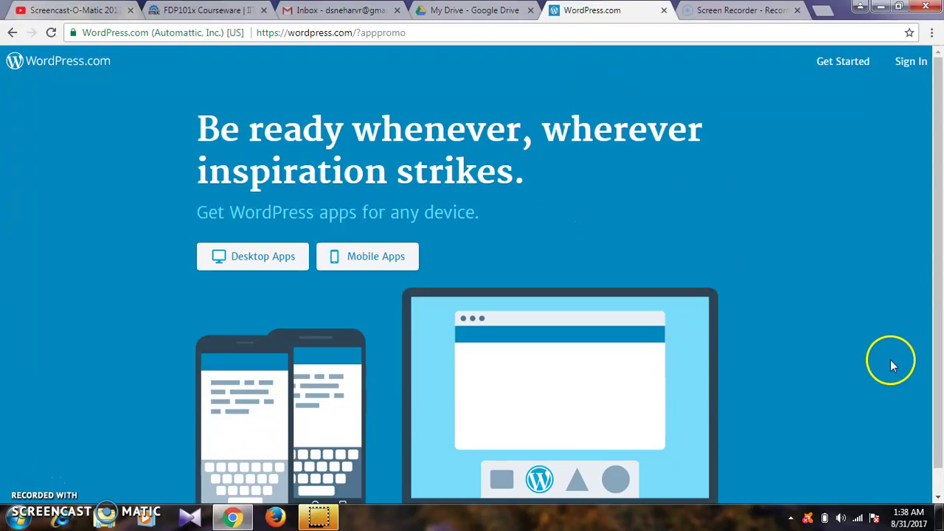
# - Start a new WordPress.com site with Get Started on the app promo page
pyautogui.click(938, 497)
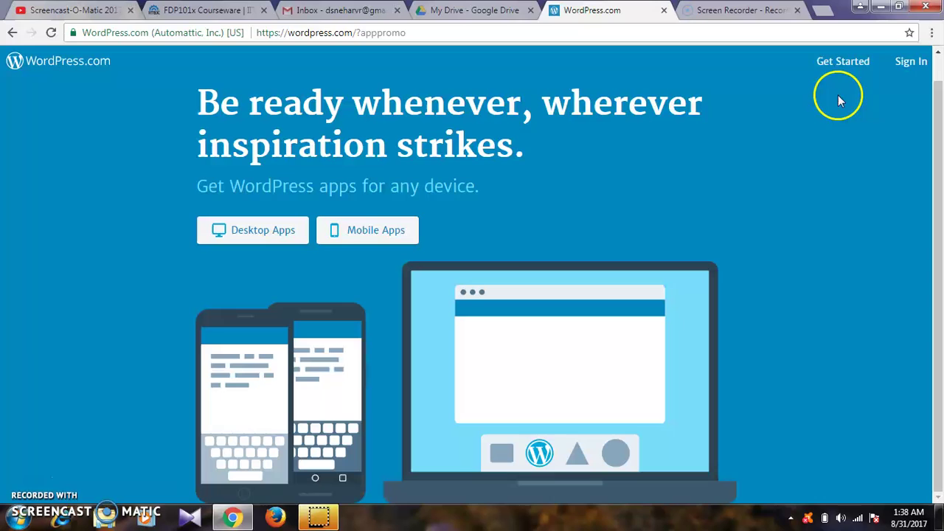
pyautogui.click(911, 65)
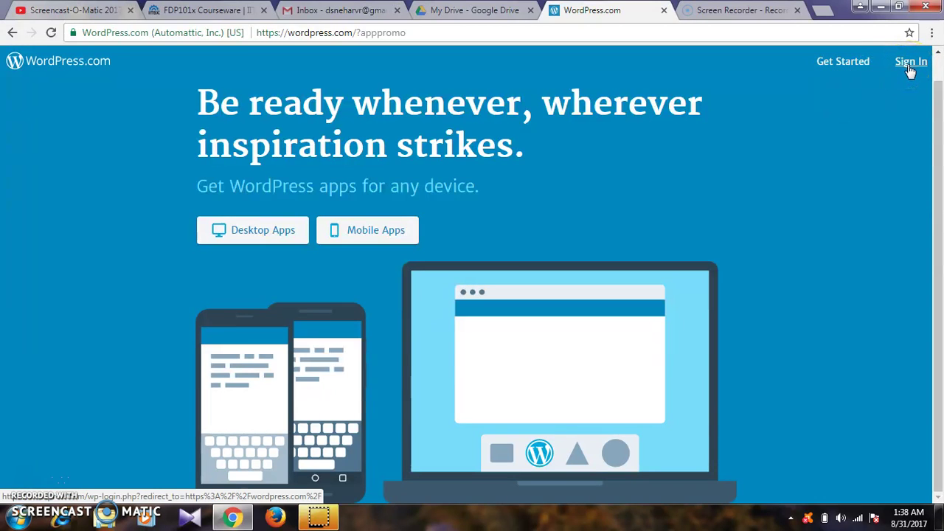
pyautogui.click(879, 65)
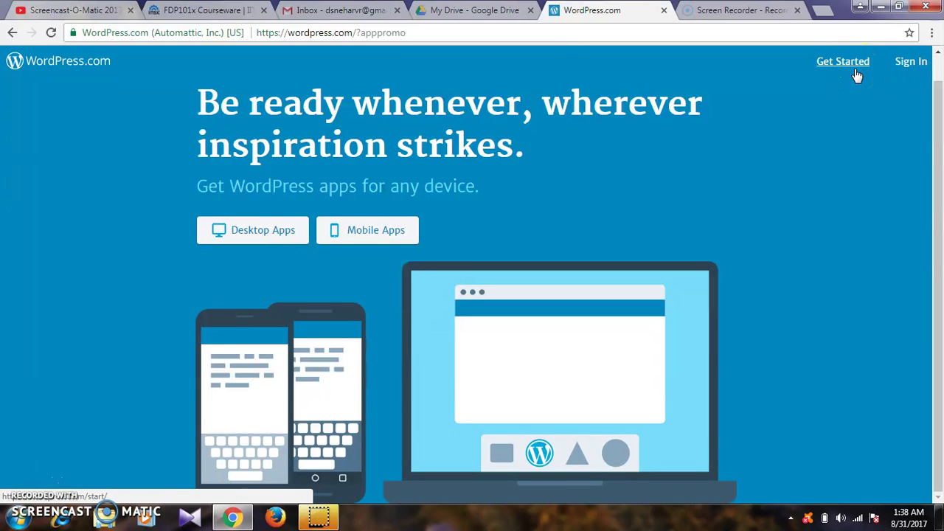
pyautogui.click(856, 72)
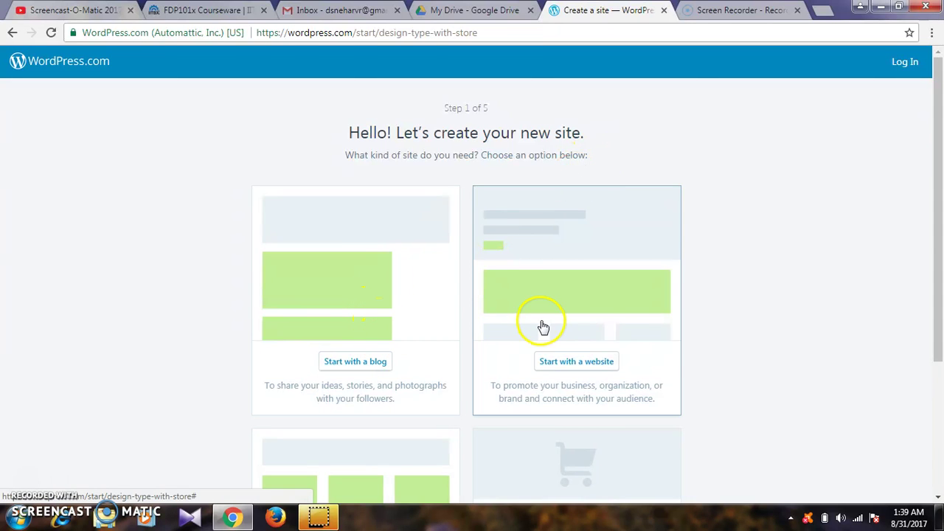
# - Pick 'Start with a website' as the kind of site to create
pyautogui.scroll(-2, 712, 342)
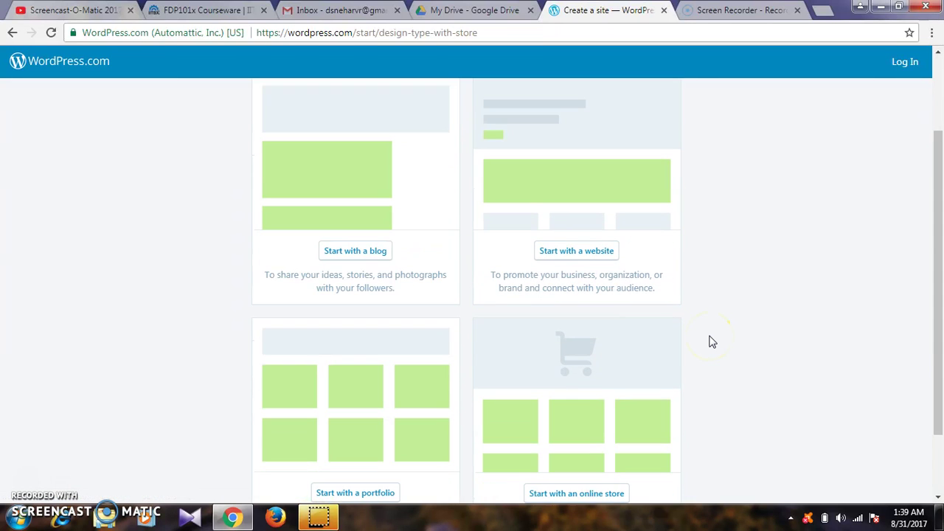
pyautogui.click(598, 255)
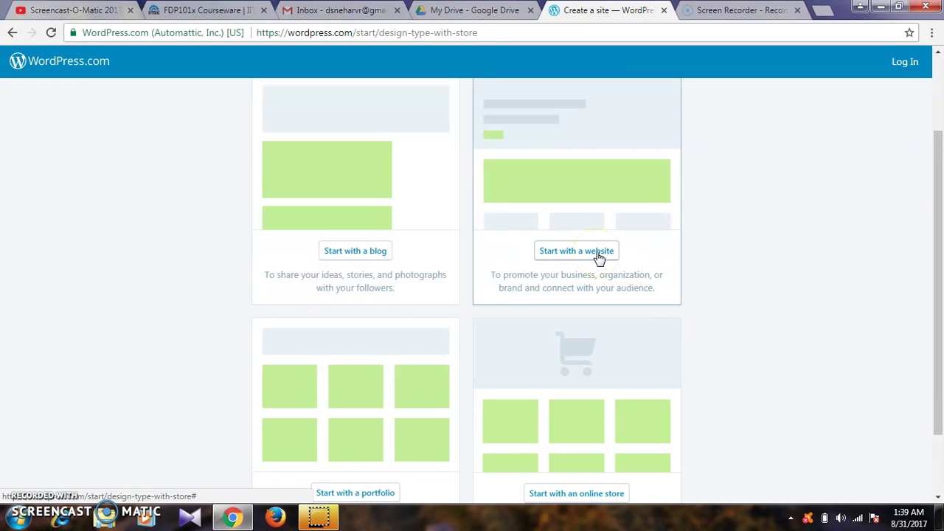
pyautogui.click(599, 254)
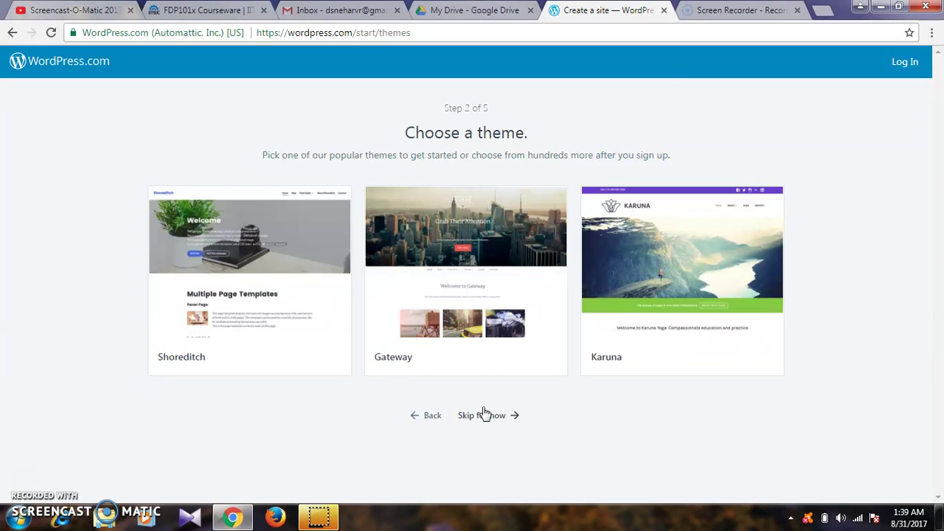
# - Skip the theme choice, search for a site name, and take the free .wordpress.com address
pyautogui.click(484, 412)
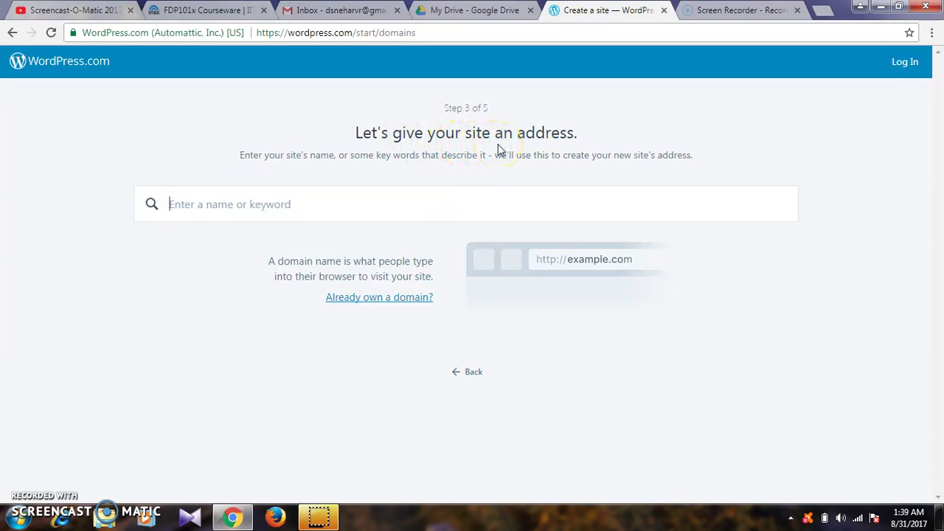
pyautogui.write('snehad')
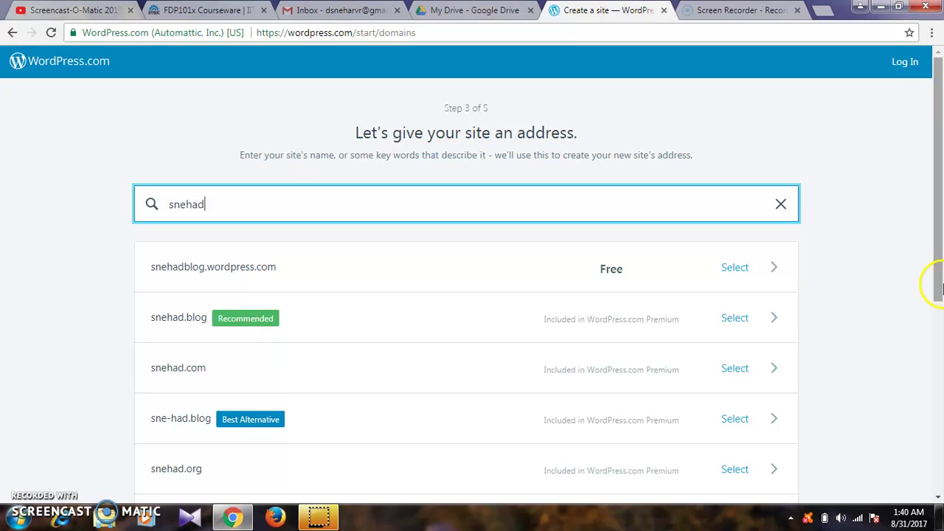
pyautogui.moveTo(938, 284); pyautogui.dragTo(939, 201)
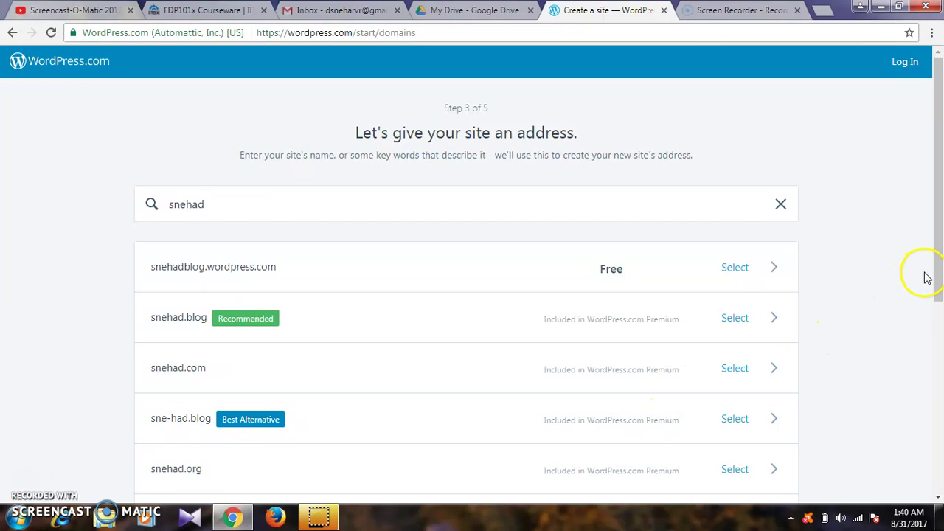
pyautogui.moveTo(938, 278); pyautogui.dragTo(941, 356)
pyautogui.moveTo(941, 217); pyautogui.dragTo(941, 160)
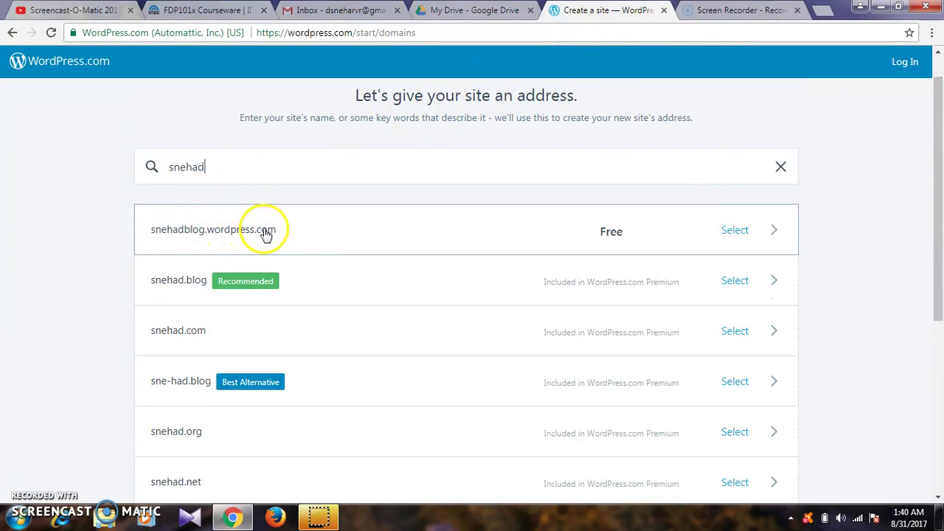
pyautogui.click(316, 240)
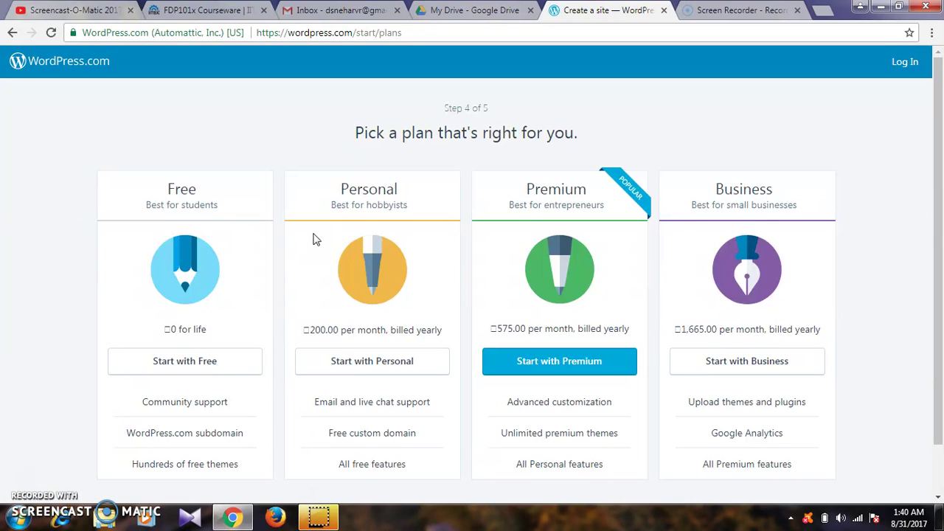
# - Choose the Free plan and create the account with an e-mail, username and password
pyautogui.click(219, 223)
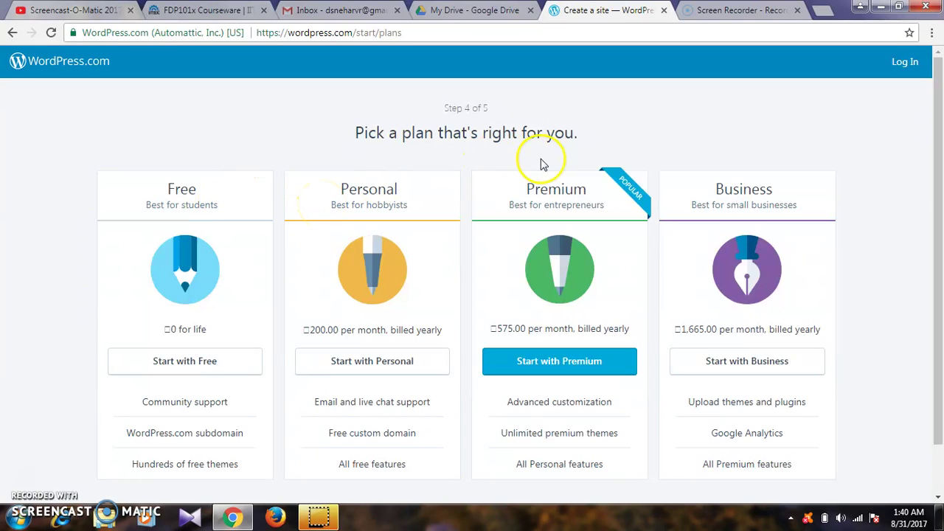
pyautogui.click(174, 362)
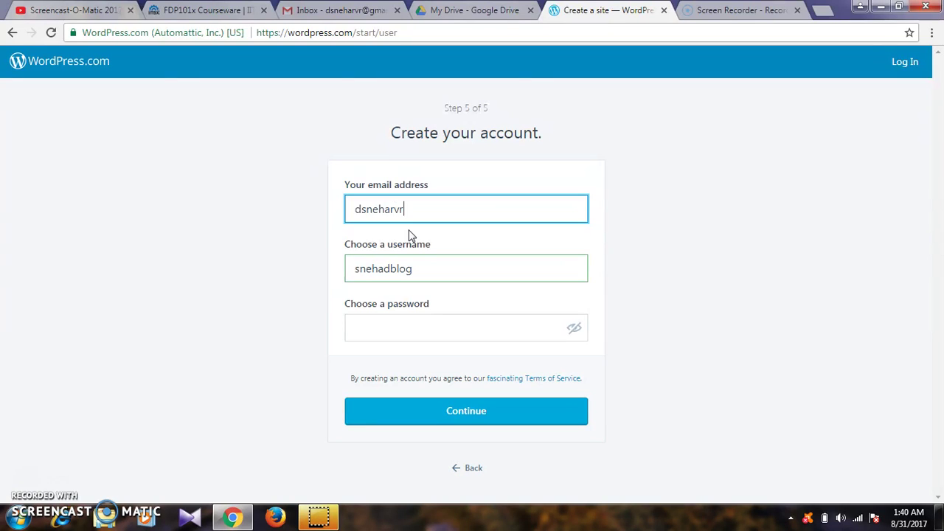
pyautogui.write('@gmail.com')
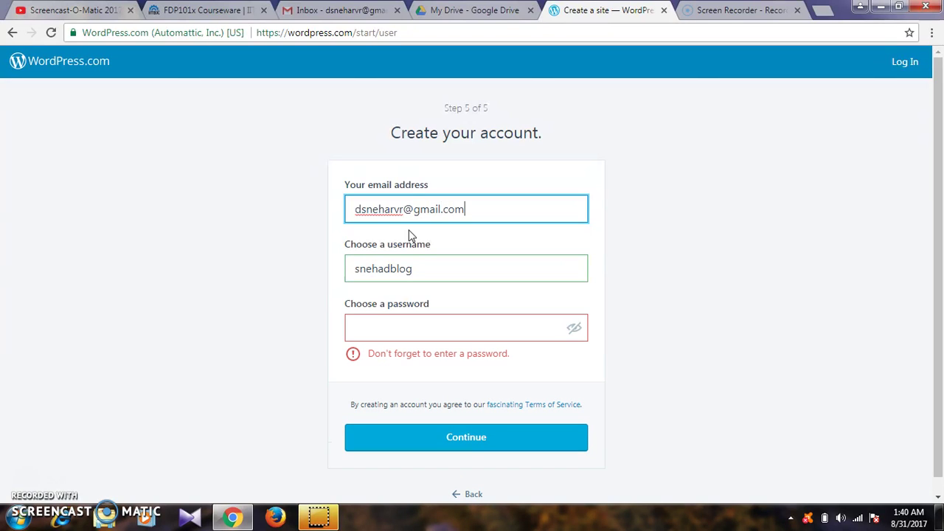
pyautogui.click(357, 171)
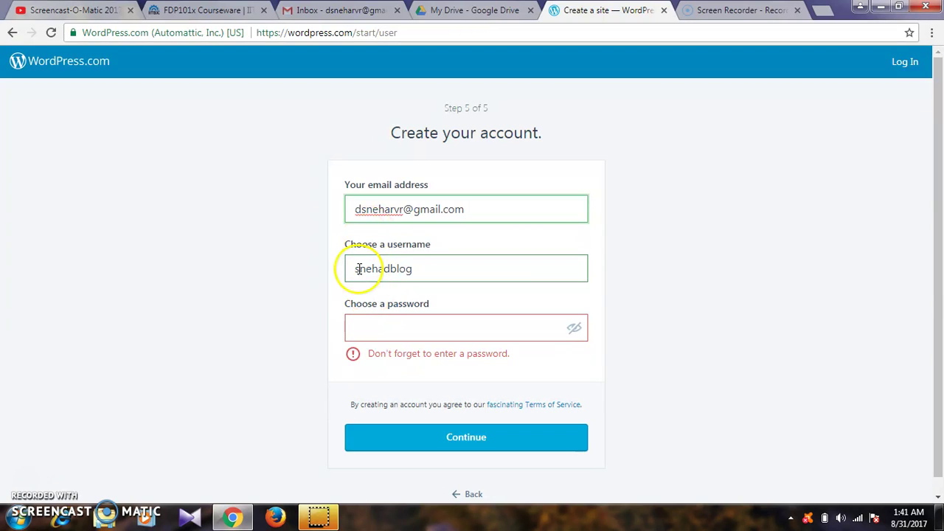
pyautogui.click(364, 324)
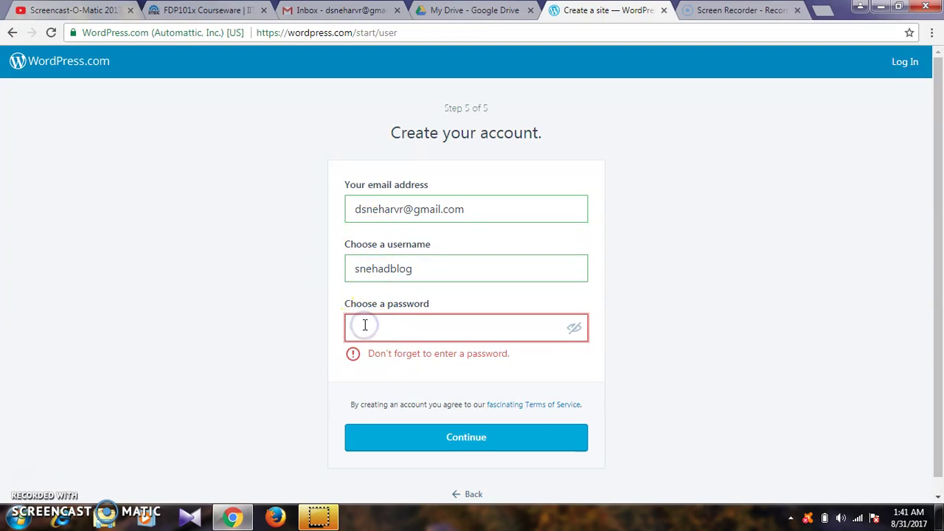
pyautogui.write('••••••••••')
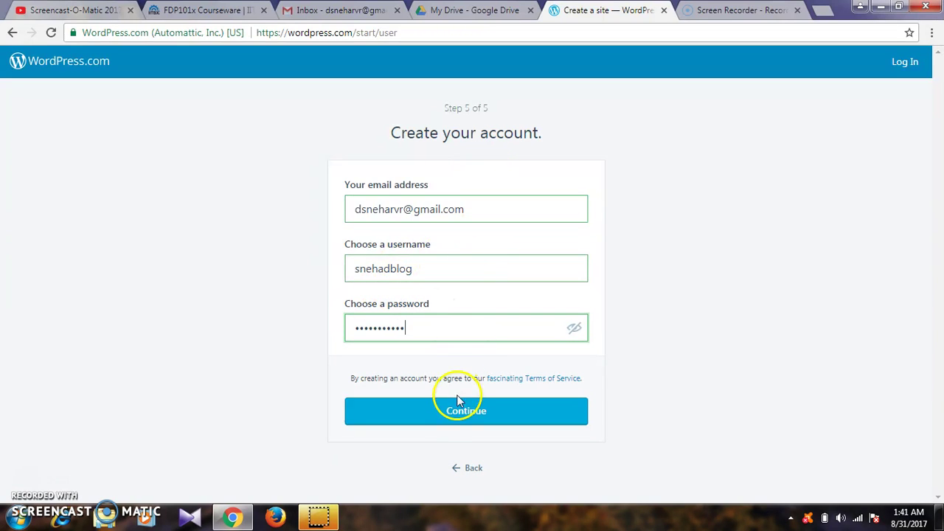
pyautogui.click(456, 415)
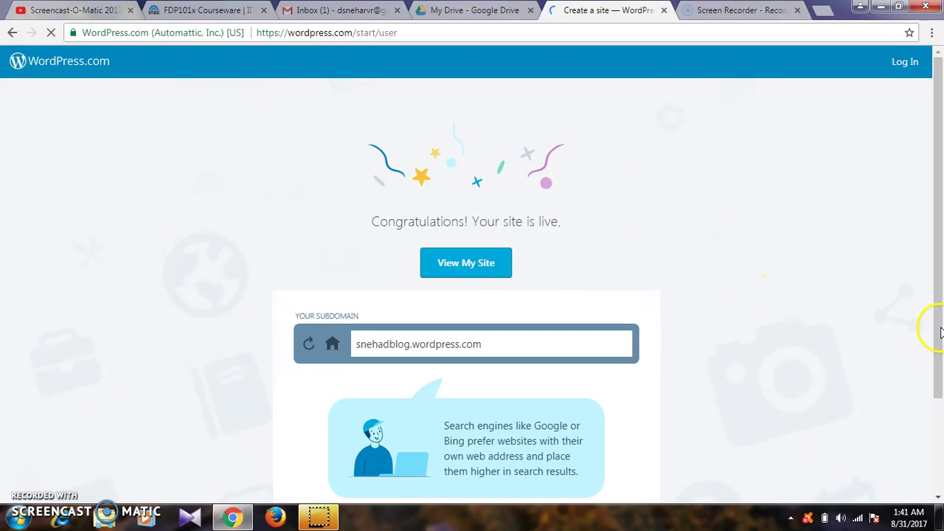
# - Scroll the Congratulations page and go to the new site with View My Site
pyautogui.moveTo(942, 322); pyautogui.dragTo(941, 226)
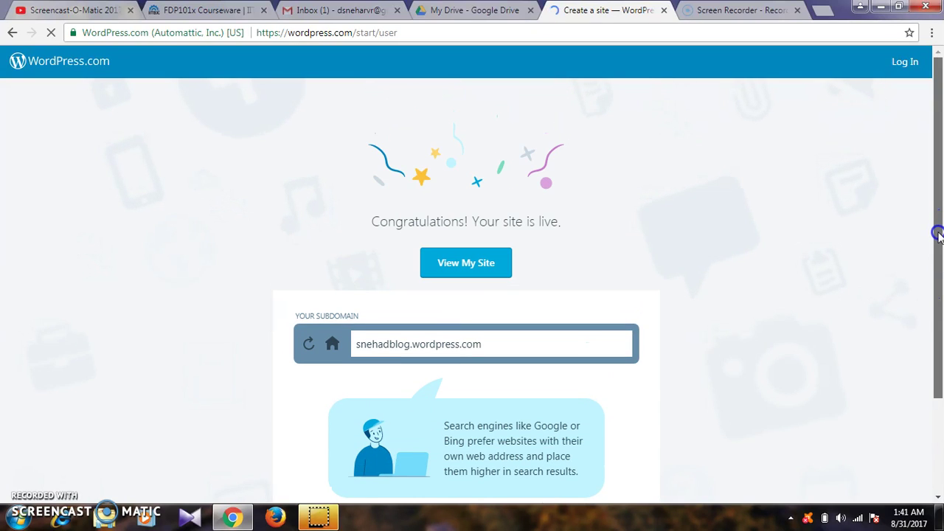
pyautogui.moveTo(942, 298); pyautogui.dragTo(941, 380)
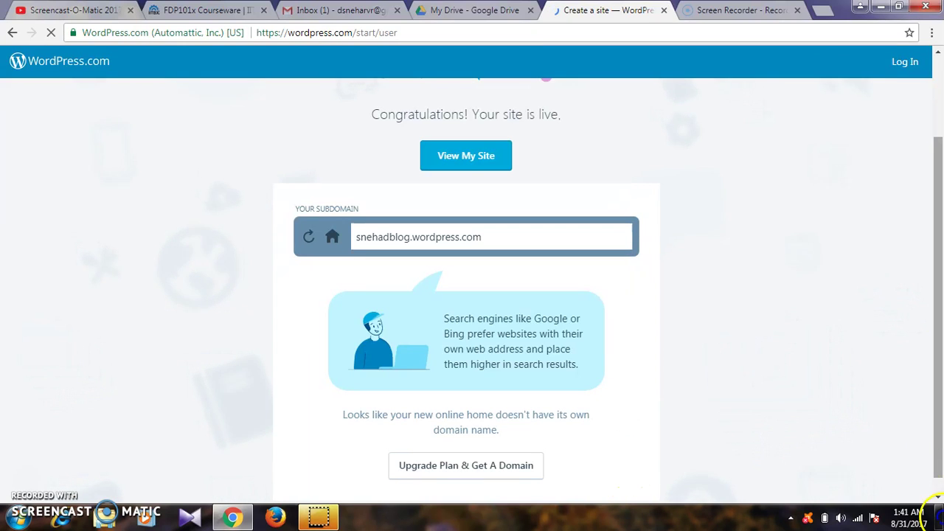
pyautogui.scroll(-1, 938, 472)
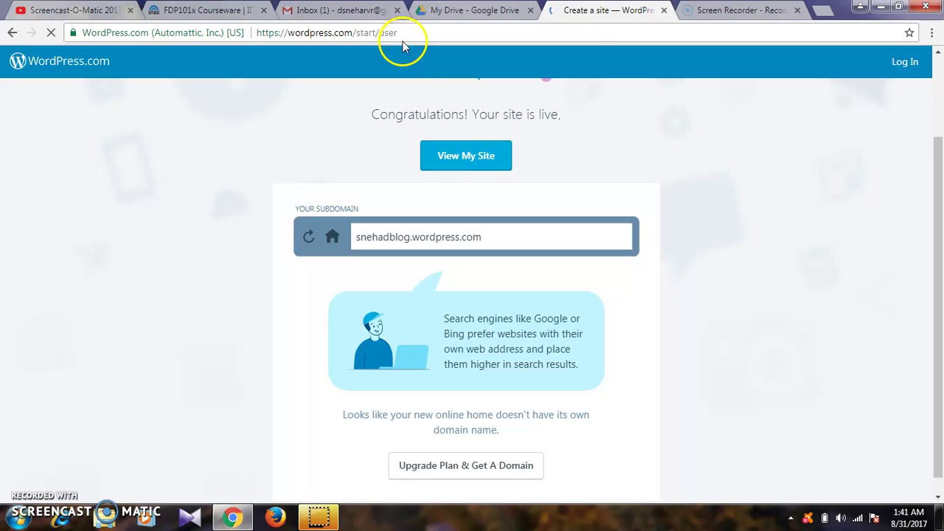
pyautogui.click(482, 156)
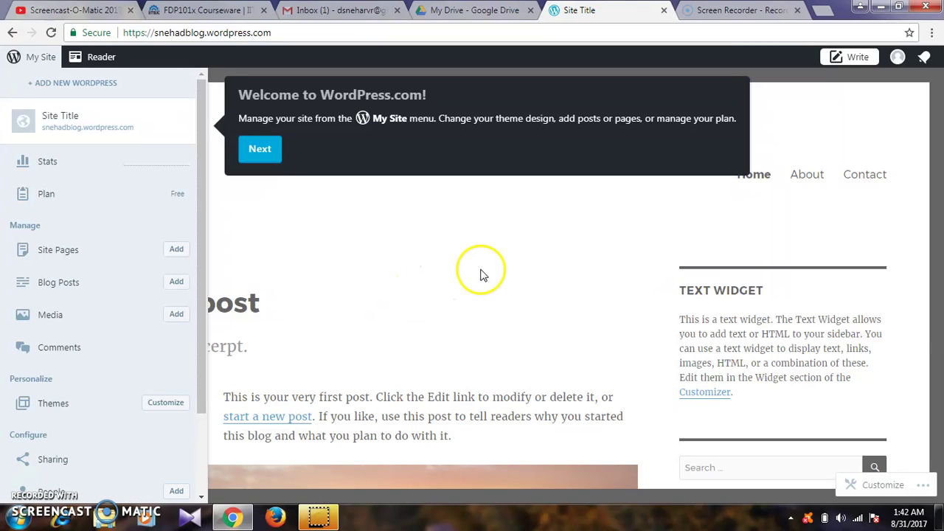
# - Dismiss both welcome-tour tips and bring up the My Site menu
pyautogui.click(260, 149)
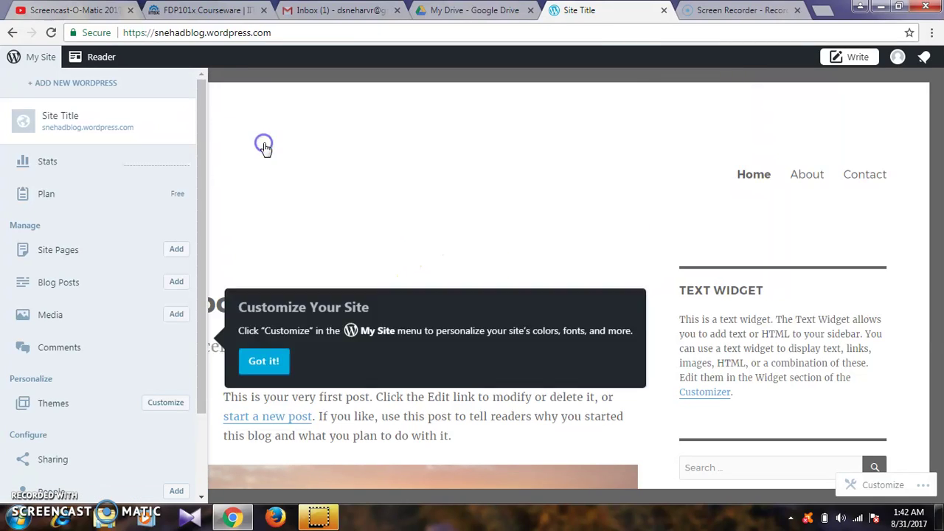
pyautogui.click(257, 434)
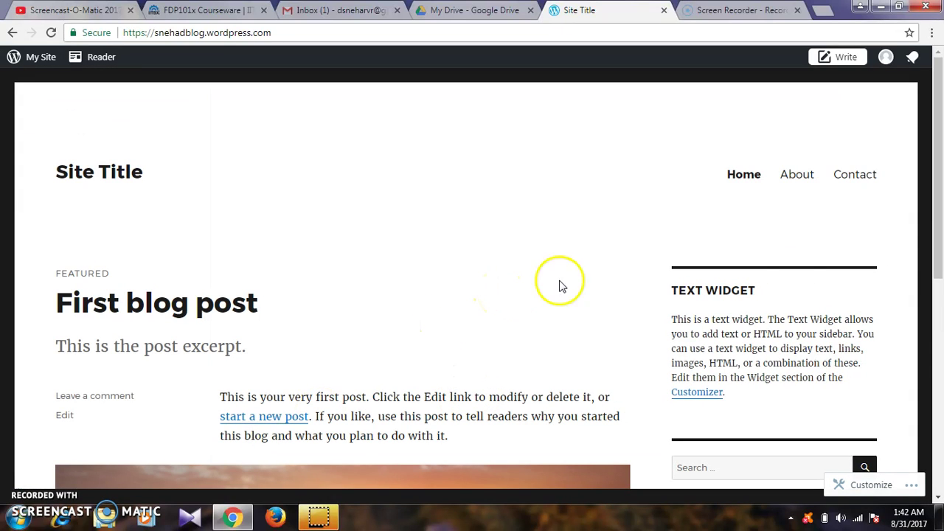
pyautogui.click(937, 271)
pyautogui.moveTo(937, 271); pyautogui.dragTo(939, 140)
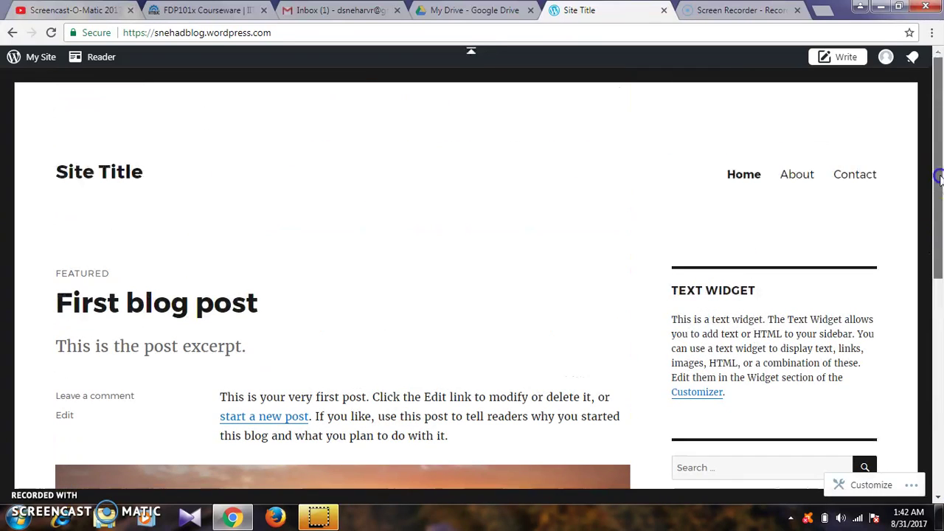
pyautogui.click(32, 59)
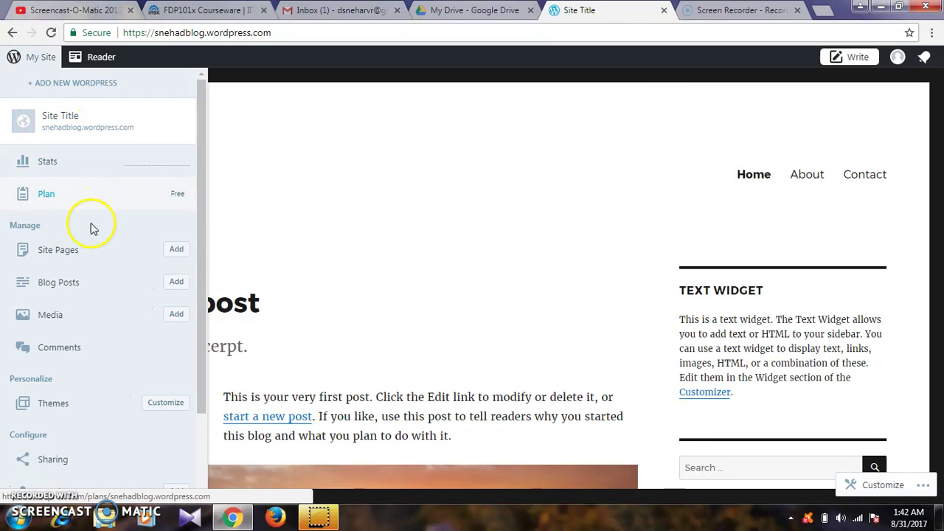
# - Go to Site Pages and open the About page in the editor
pyautogui.click(130, 252)
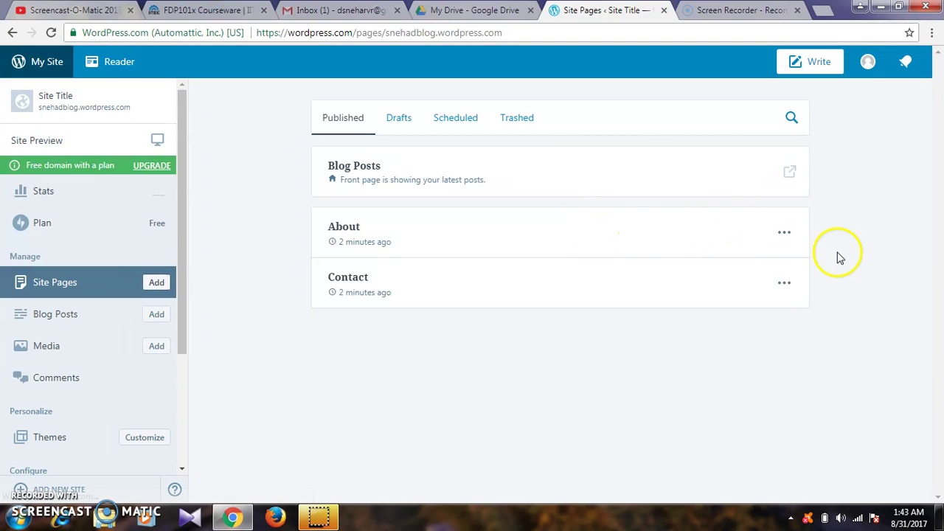
pyautogui.click(786, 236)
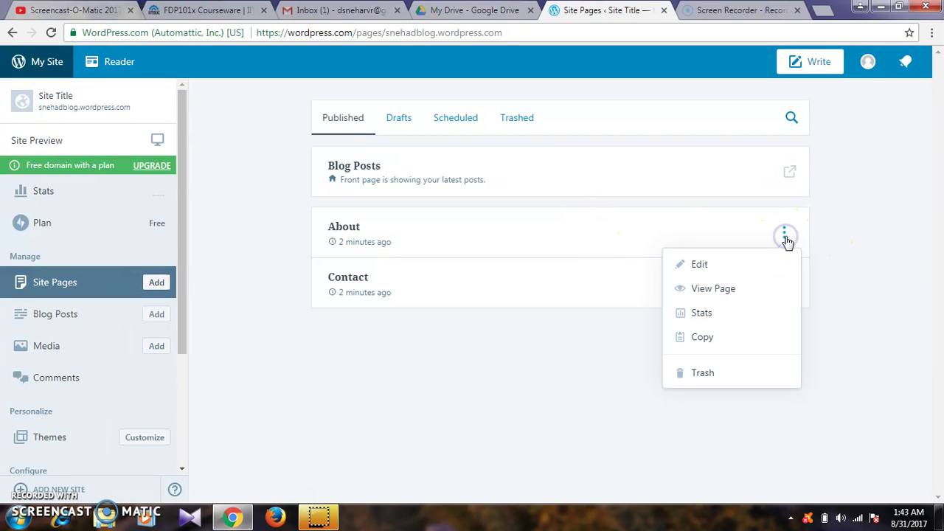
pyautogui.click(737, 266)
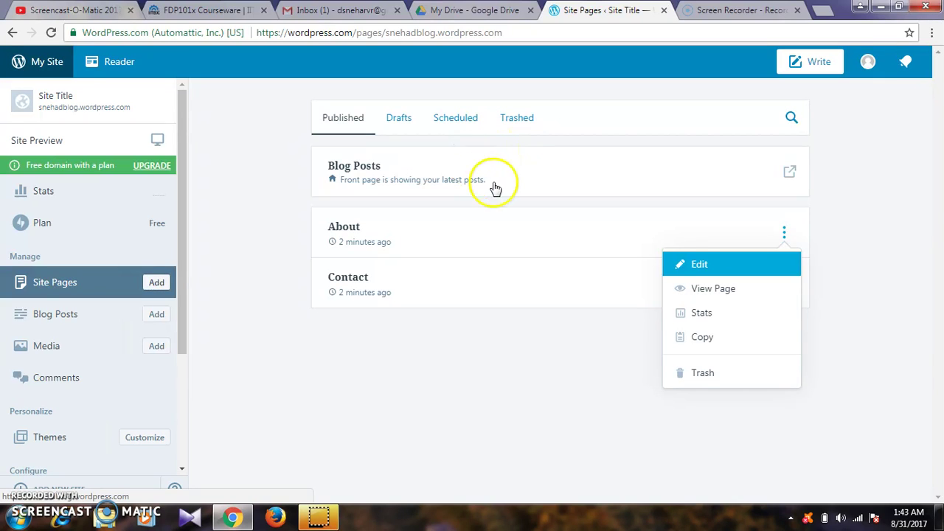
pyautogui.click(685, 264)
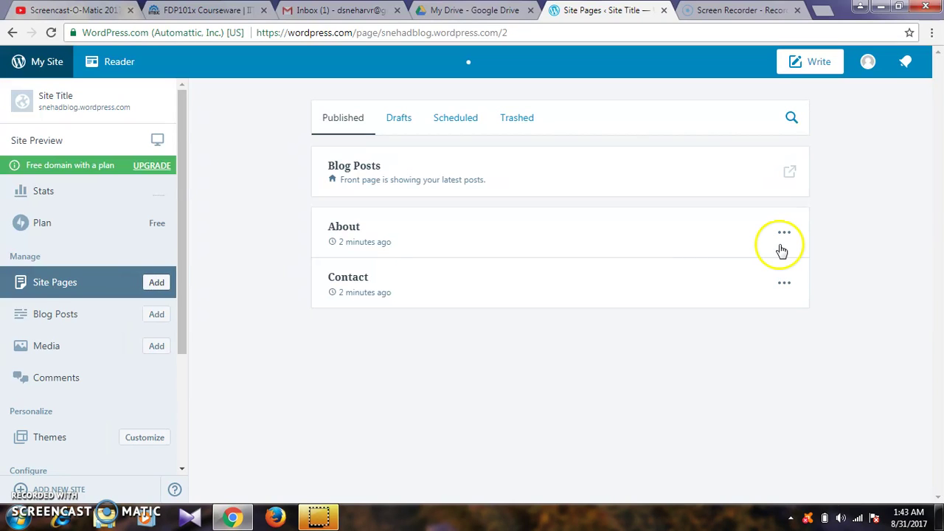
pyautogui.click(784, 234)
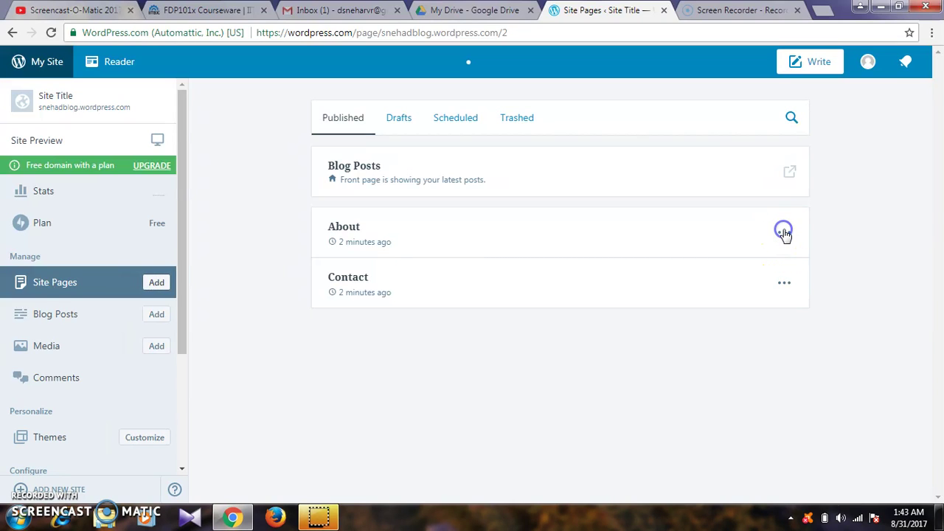
pyautogui.click(360, 229)
pyautogui.click(358, 288)
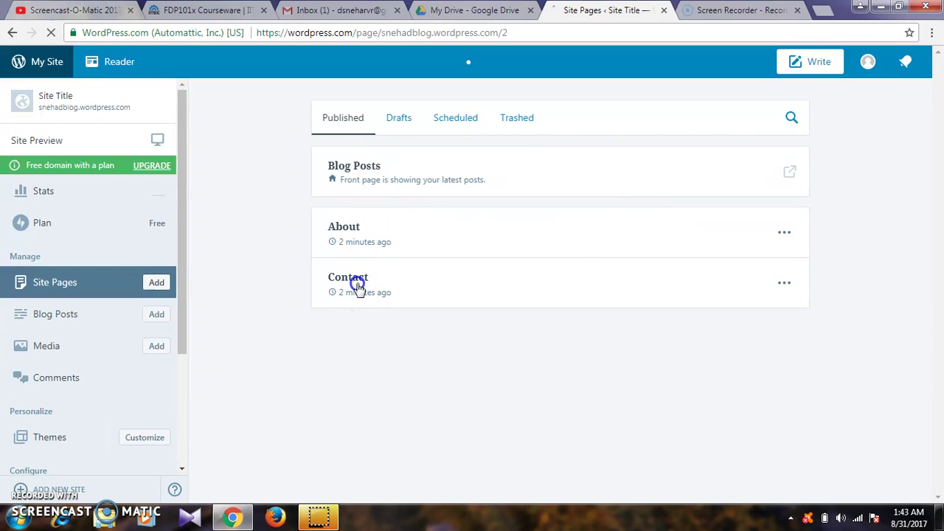
pyautogui.click(785, 285)
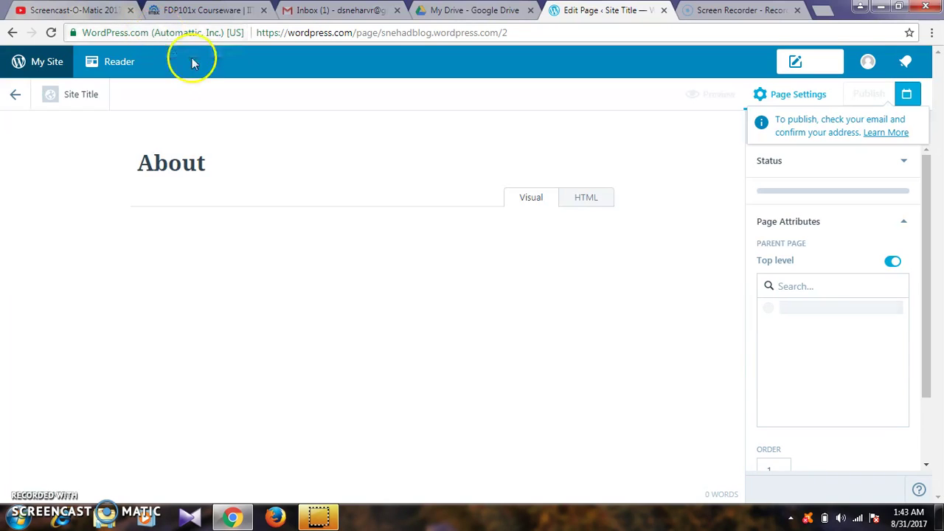
# - Overwrite the About page's sample paragraph with the author's name and 'Assistant professor' title
pyautogui.click(172, 333)
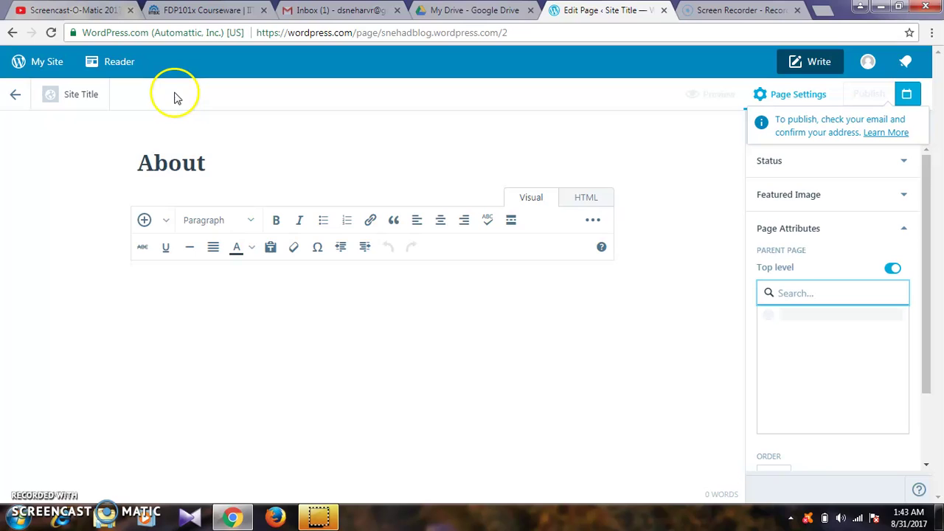
pyautogui.click(247, 331)
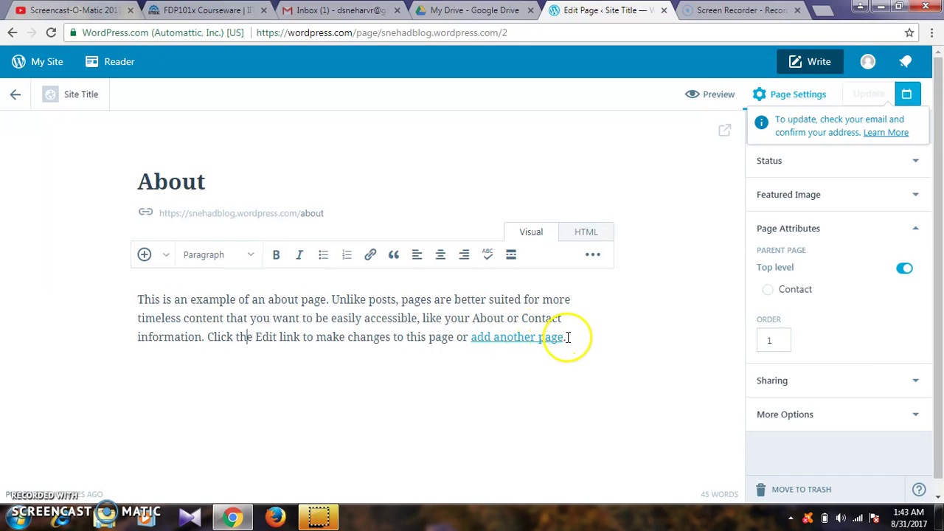
pyautogui.moveTo(568, 337); pyautogui.dragTo(138, 300)
pyautogui.write('Sneha dhoria,Assistant professor')
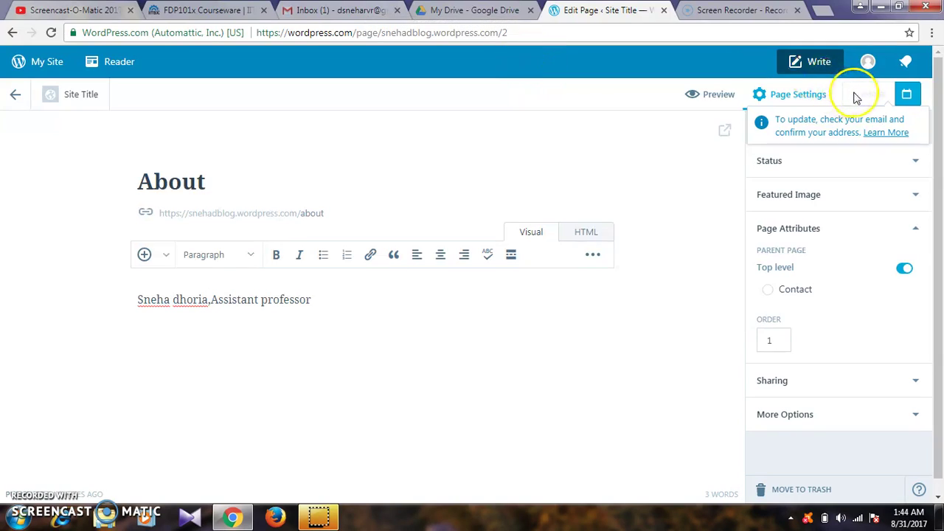
pyautogui.click(368, 9)
# - Open the WordPress.com activation e-mail in Gmail and confirm the address with Confirm Now
pyautogui.click(395, 177)
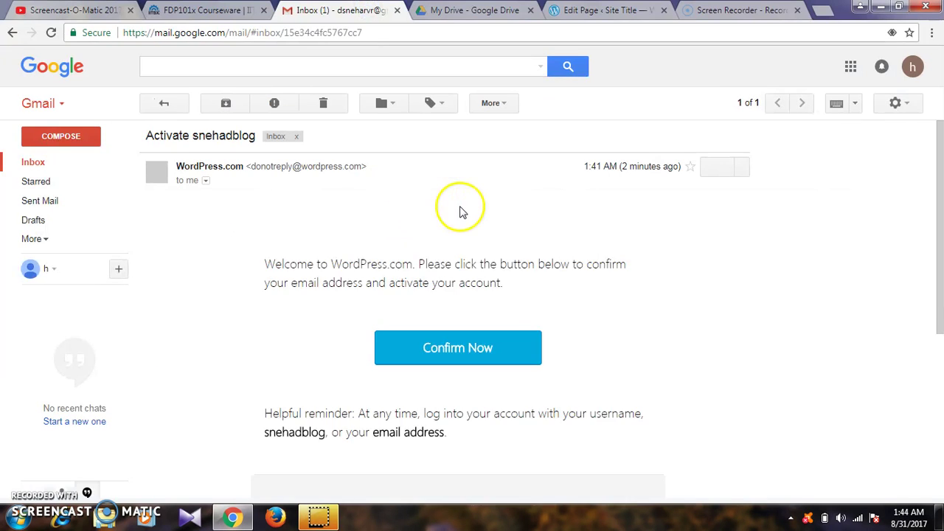
pyautogui.click(461, 373)
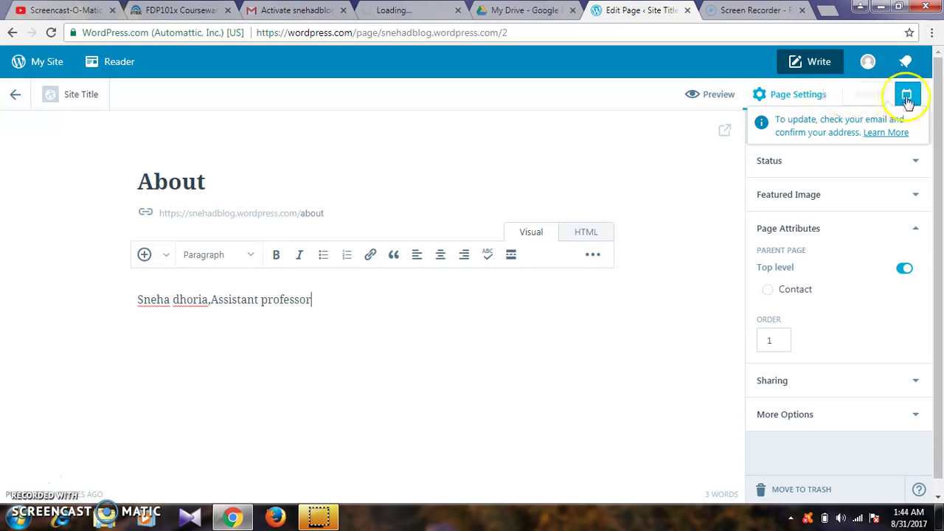
# - Update the About page so its preview shows the name and 'Assistant professor' line
pyautogui.click(876, 96)
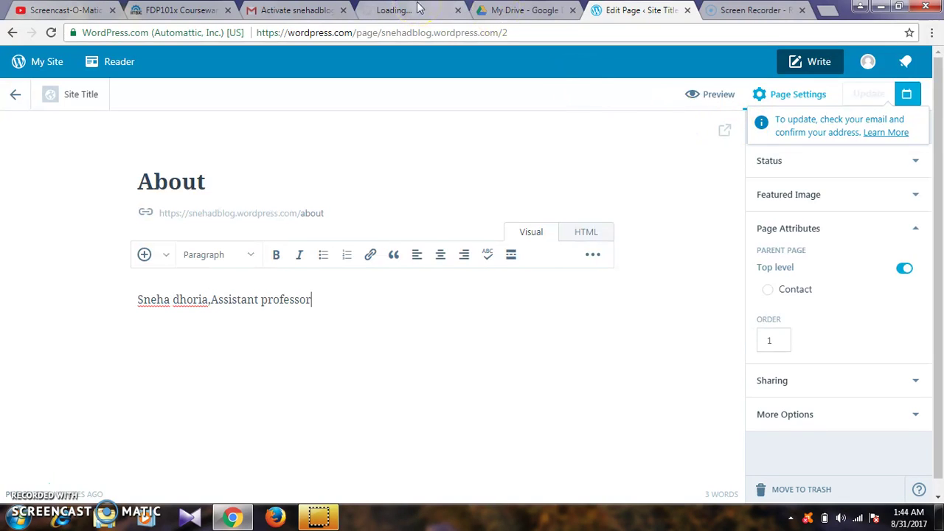
pyautogui.click(886, 96)
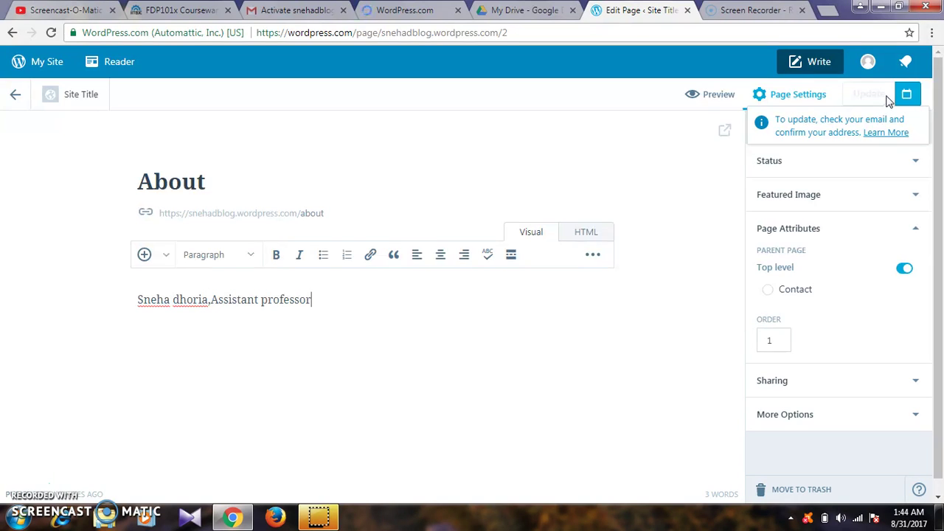
pyautogui.click(850, 101)
pyautogui.click(866, 97)
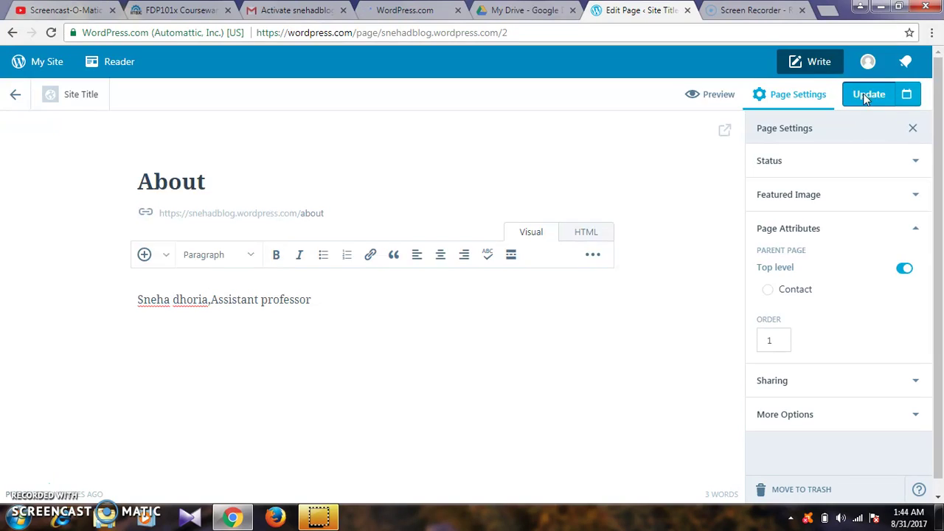
pyautogui.click(866, 99)
pyautogui.click(865, 99)
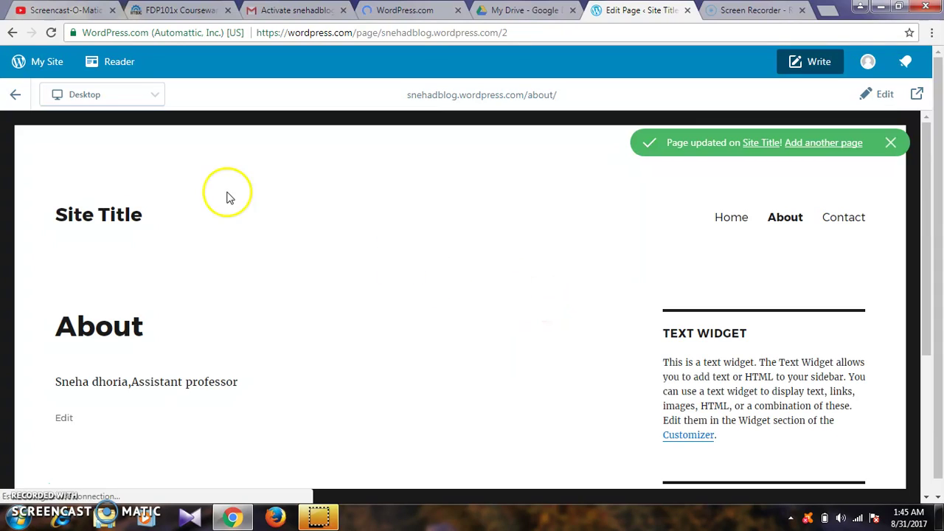
# - From My Site, launch the Customizer via Customize next to Themes
pyautogui.click(21, 63)
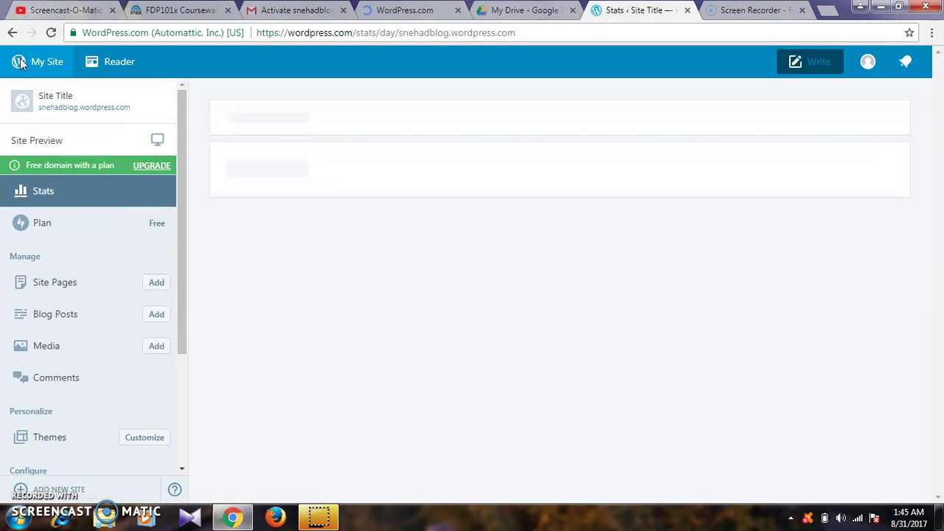
pyautogui.click(141, 440)
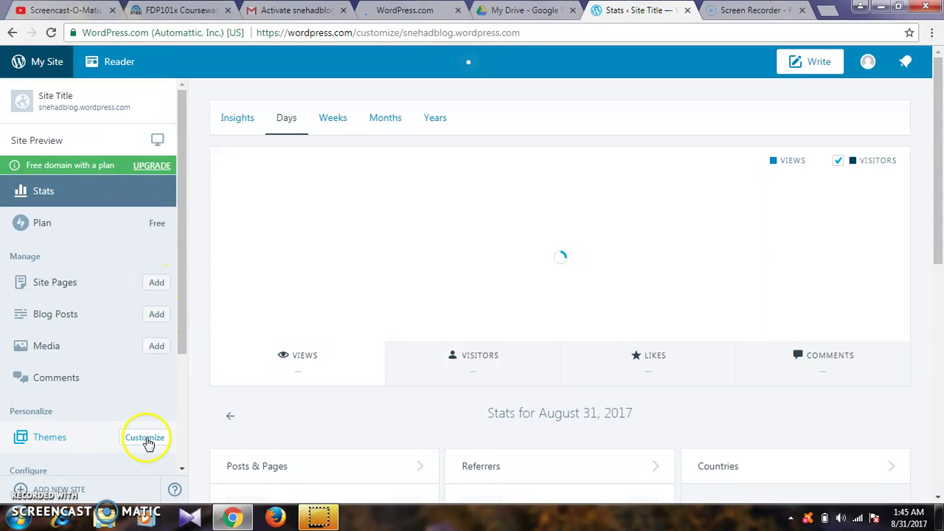
pyautogui.click(145, 438)
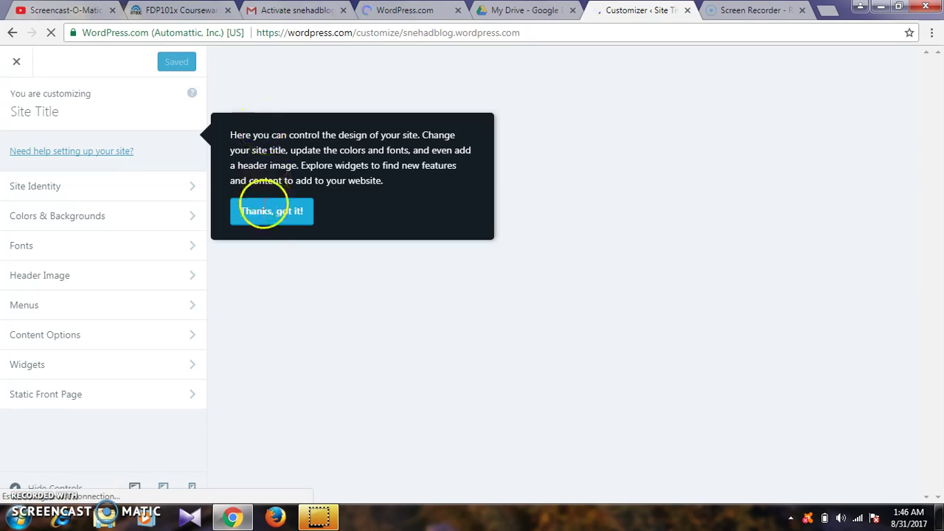
# - Dismiss the Customizer introduction tip and open the Site Identity settings
pyautogui.click(263, 217)
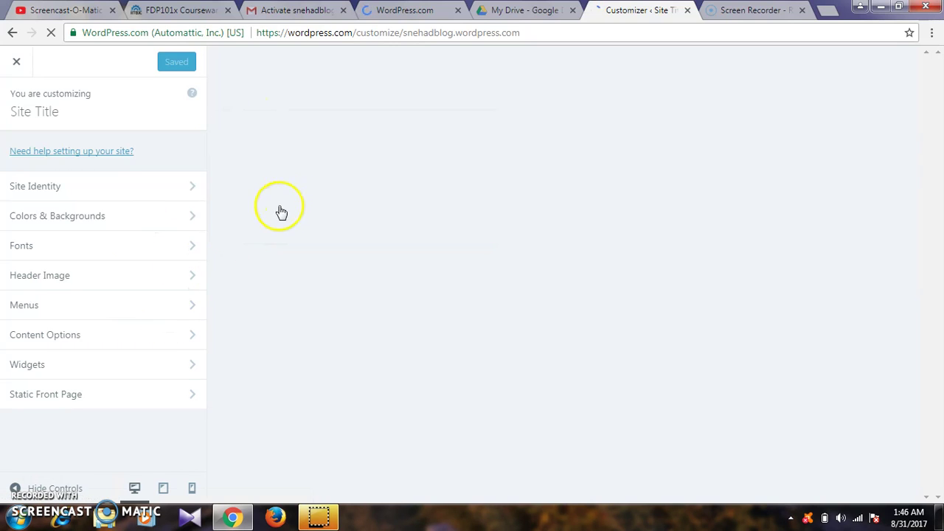
pyautogui.click(152, 187)
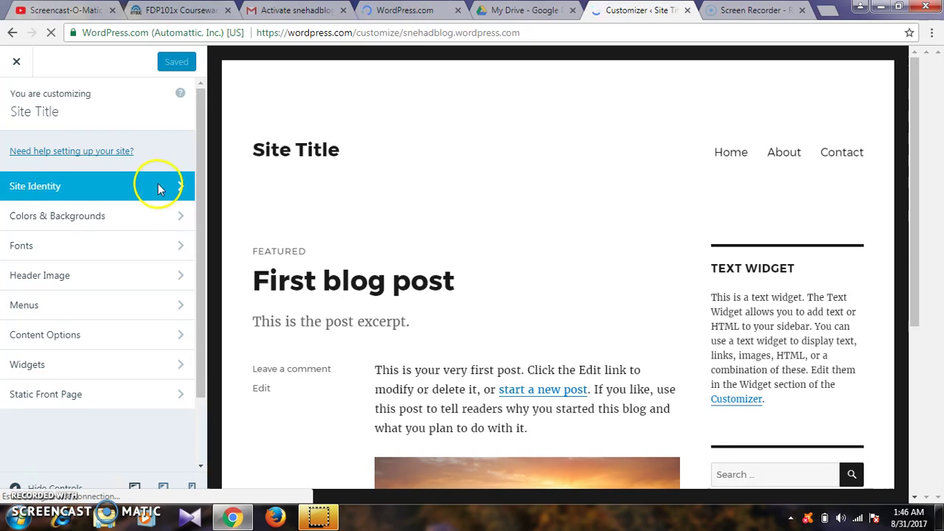
pyautogui.click(164, 188)
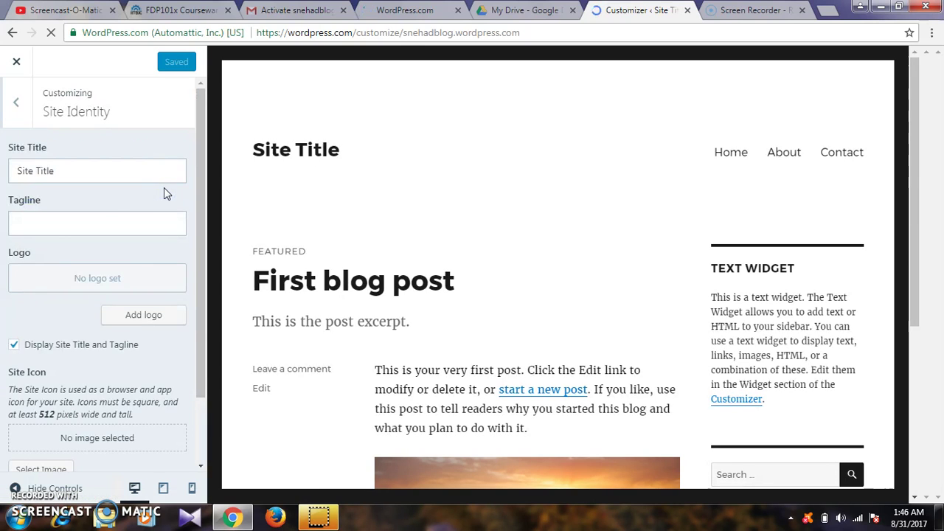
# - Replace the placeholder Site Title with the owner's full name, then go back to the sections list
pyautogui.click(89, 173)
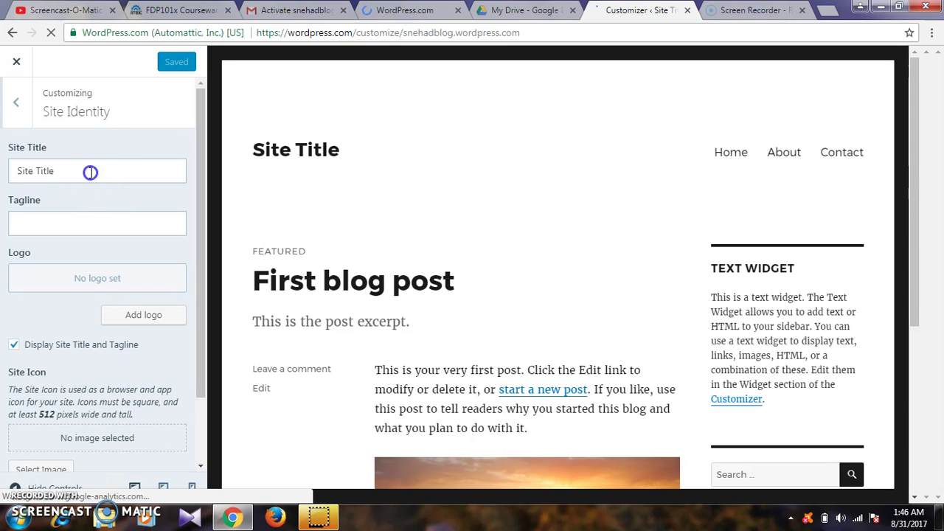
pyautogui.click(71, 174)
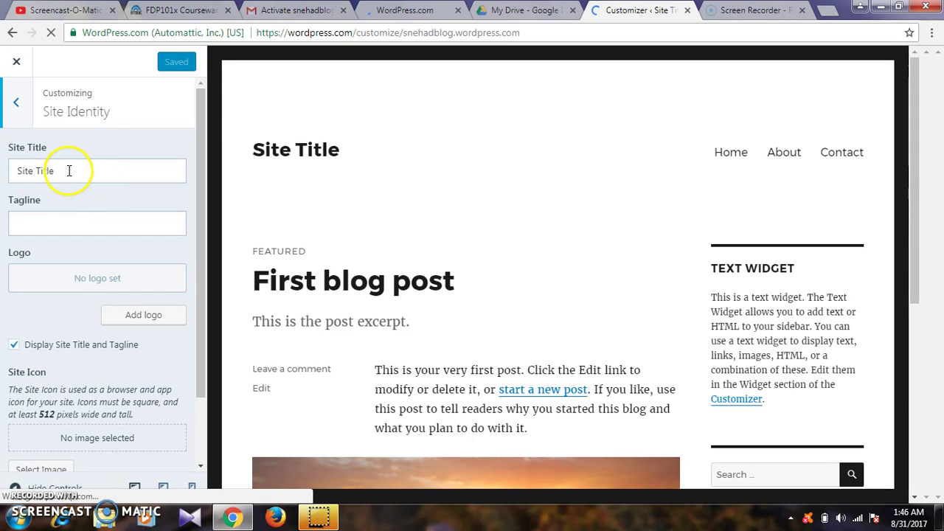
pyautogui.click(17, 176)
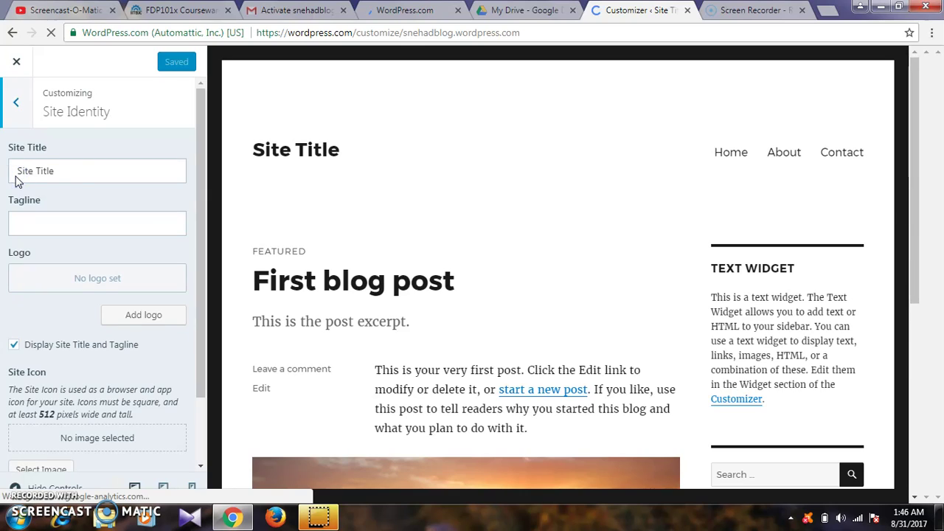
pyautogui.keyDown('shift'); pyautogui.click(65, 172); pyautogui.keyUp('shift')
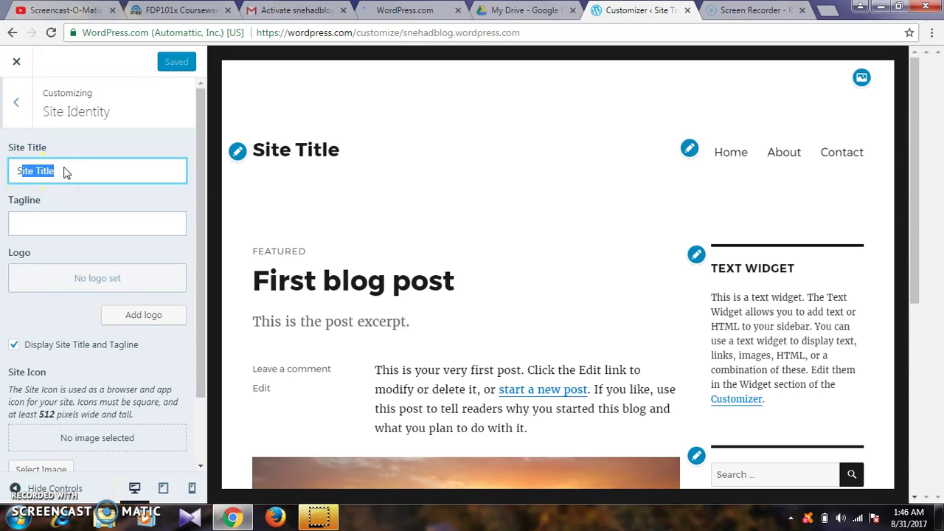
pyautogui.click(64, 171)
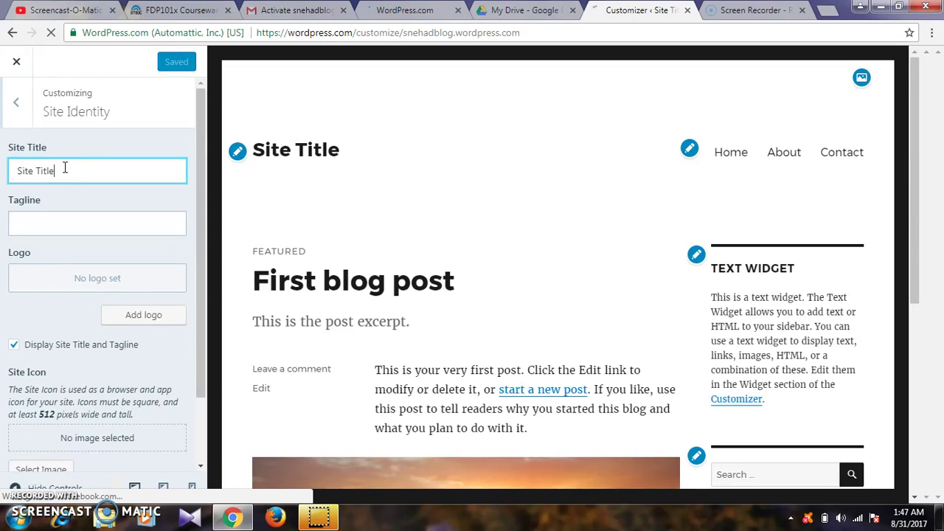
pyautogui.press('BackSpace')
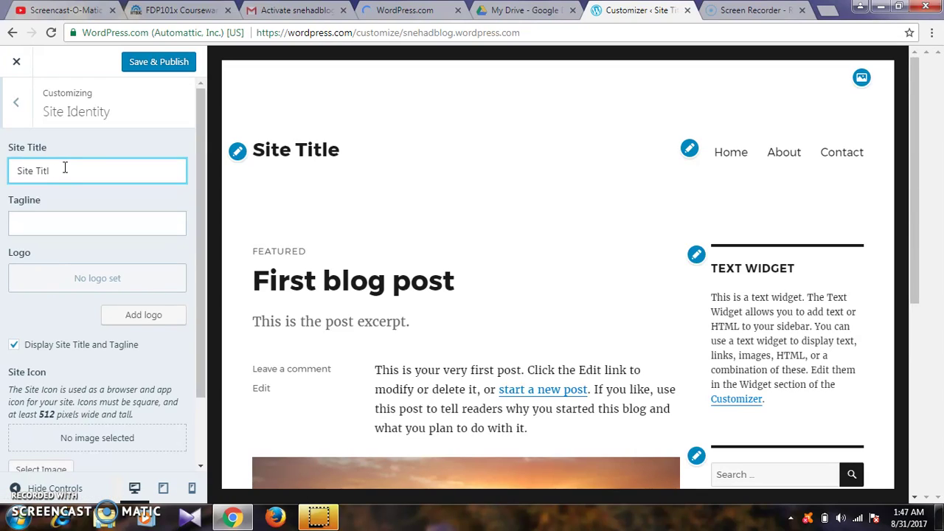
pyautogui.press('BackSpace')
pyautogui.press('BackSpace')
pyautogui.press('BackSpace')
pyautogui.press('BackSpace')
pyautogui.press('BackSpace')
pyautogui.press('BackSpace')
pyautogui.press('BackSpace')
pyautogui.press('BackSpace')
pyautogui.press('BackSpace')
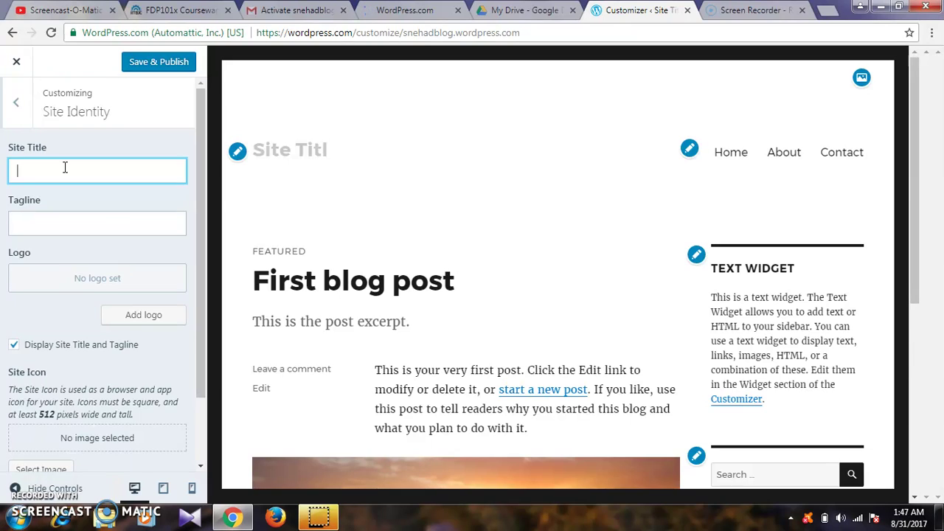
pyautogui.write('sneha d')
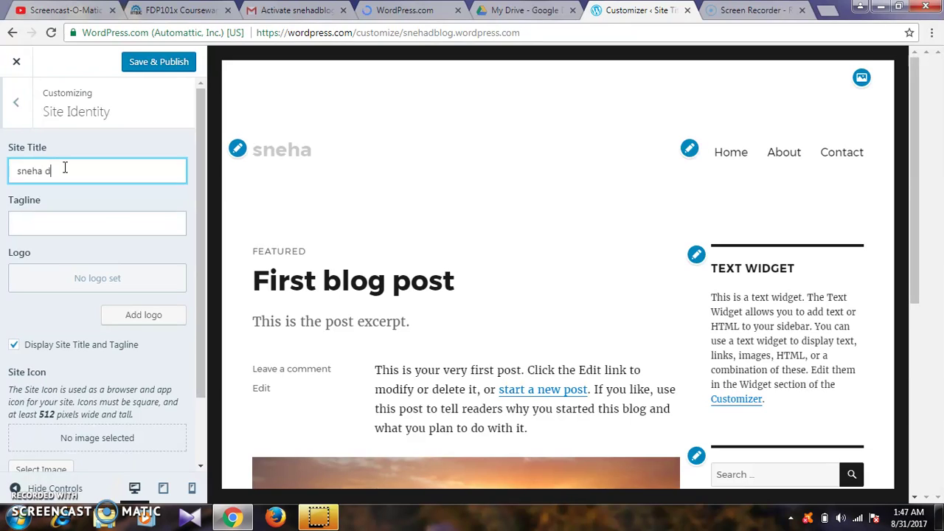
pyautogui.write('horia')
pyautogui.click(63, 172)
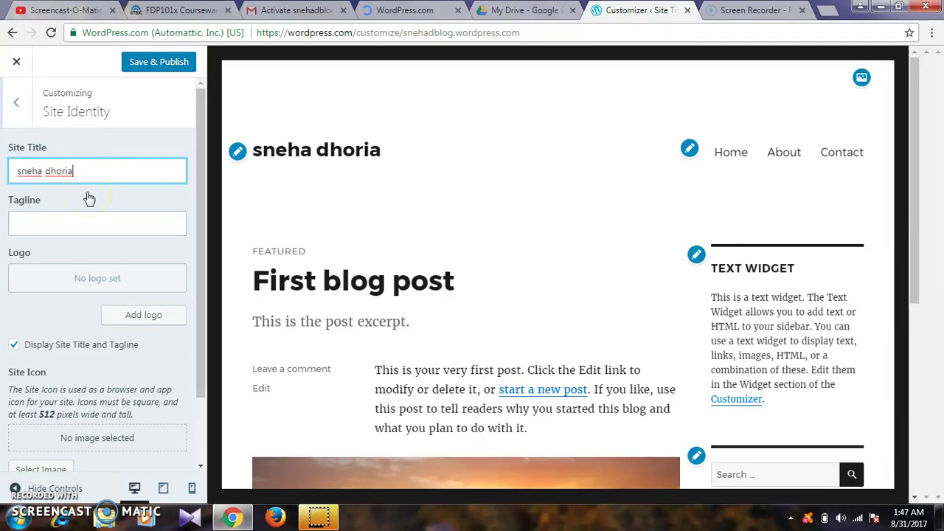
pyautogui.click(17, 103)
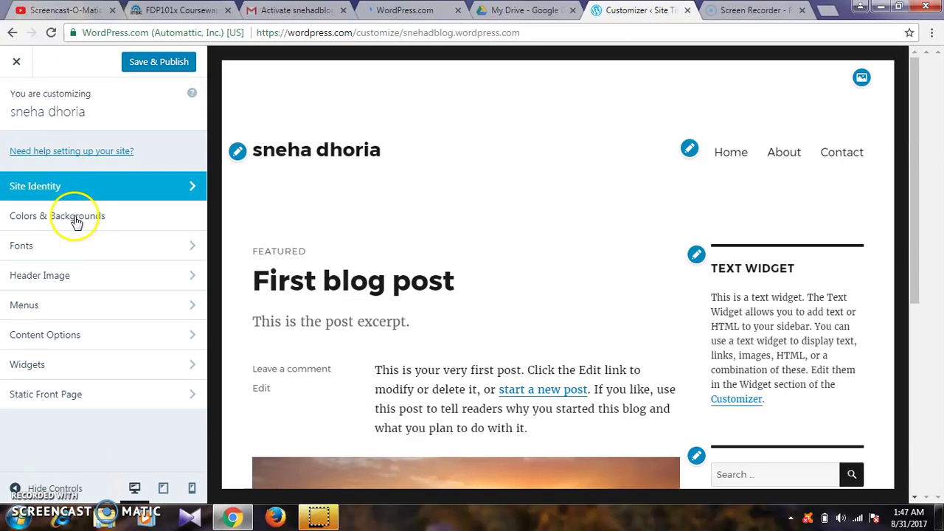
# - In Colors & Backgrounds, try the pink palette swatch, then set the background to grey
pyautogui.click(76, 222)
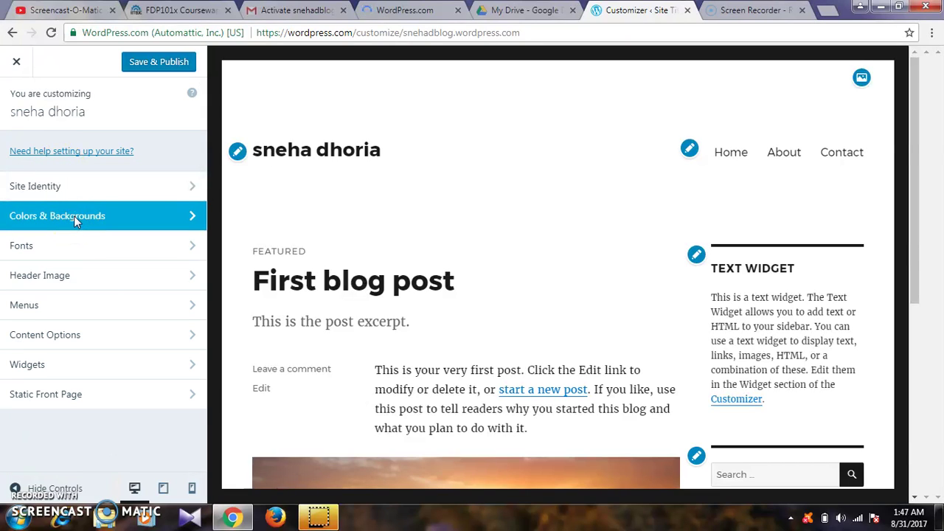
pyautogui.click(164, 197)
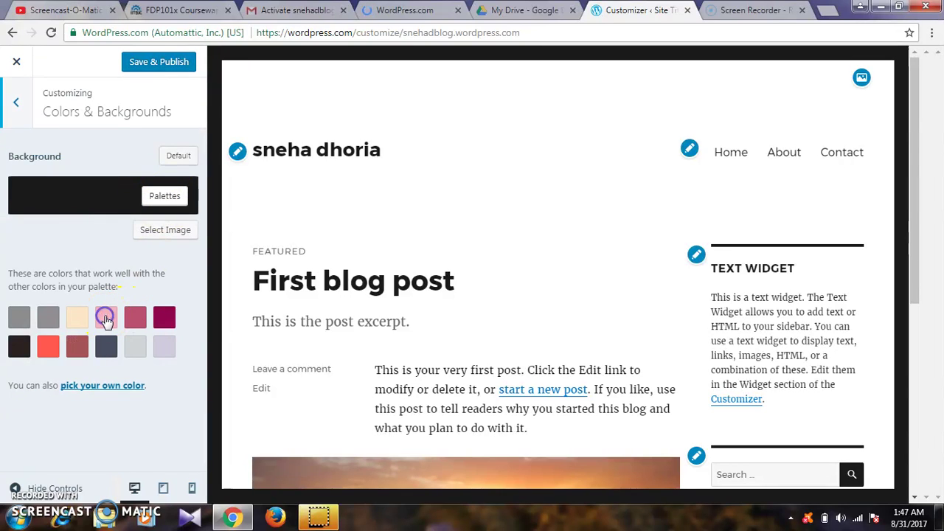
pyautogui.click(106, 319)
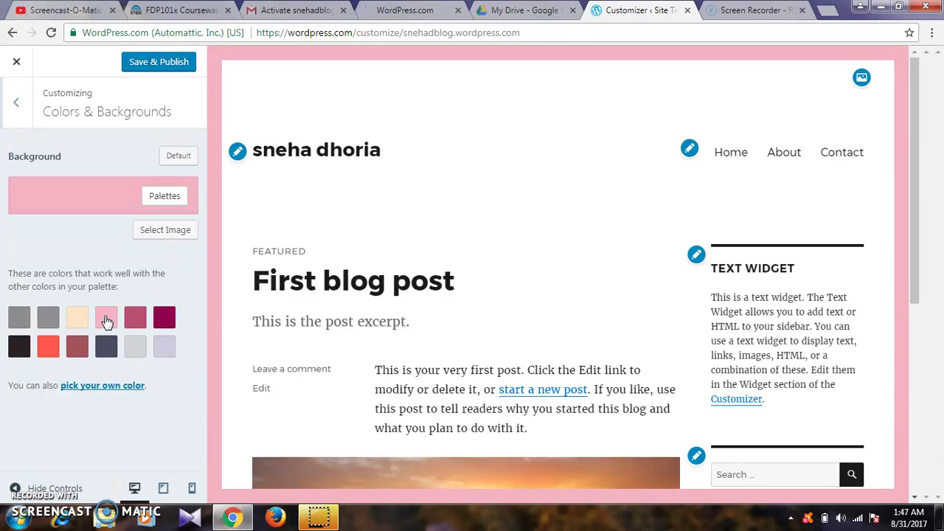
pyautogui.click(50, 318)
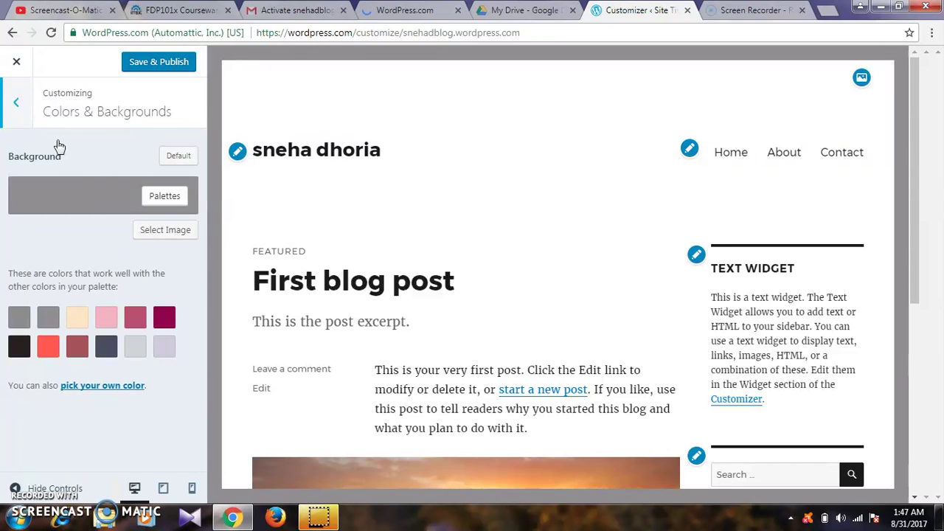
pyautogui.click(84, 186)
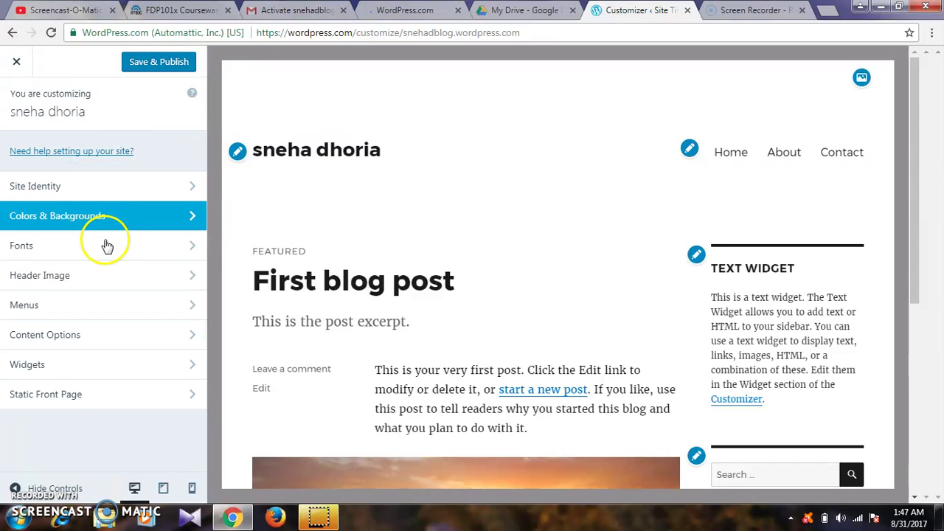
# - In Fonts, make headings Large and set their font to Cherry Swash after trying Alegreya
pyautogui.click(107, 259)
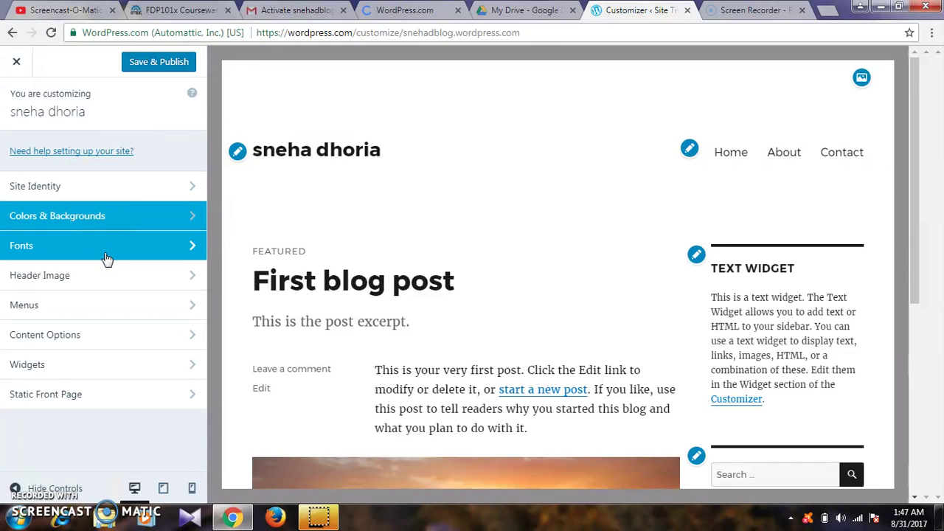
pyautogui.click(149, 169)
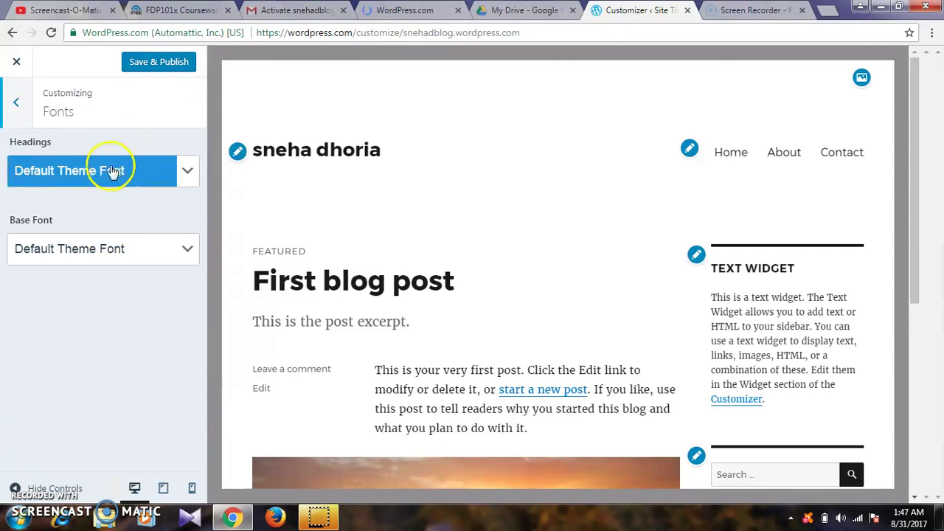
pyautogui.click(186, 173)
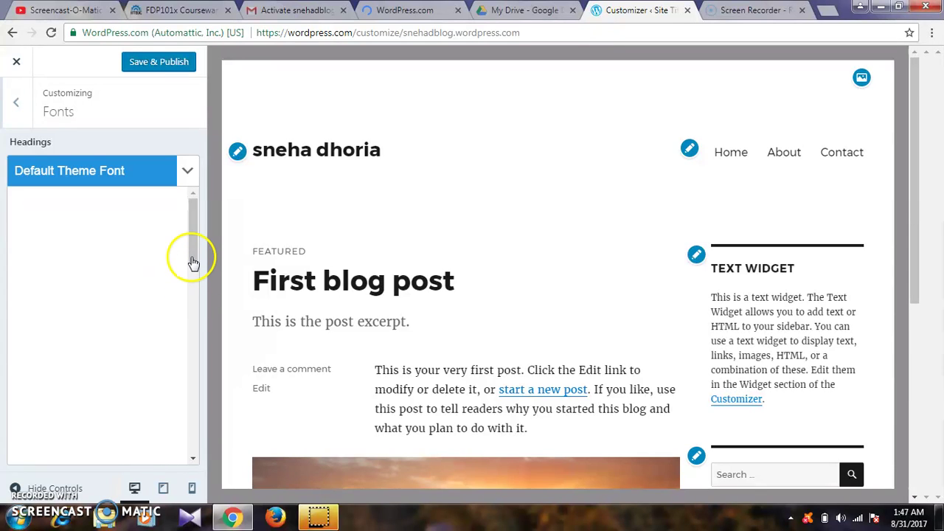
pyautogui.click(194, 255)
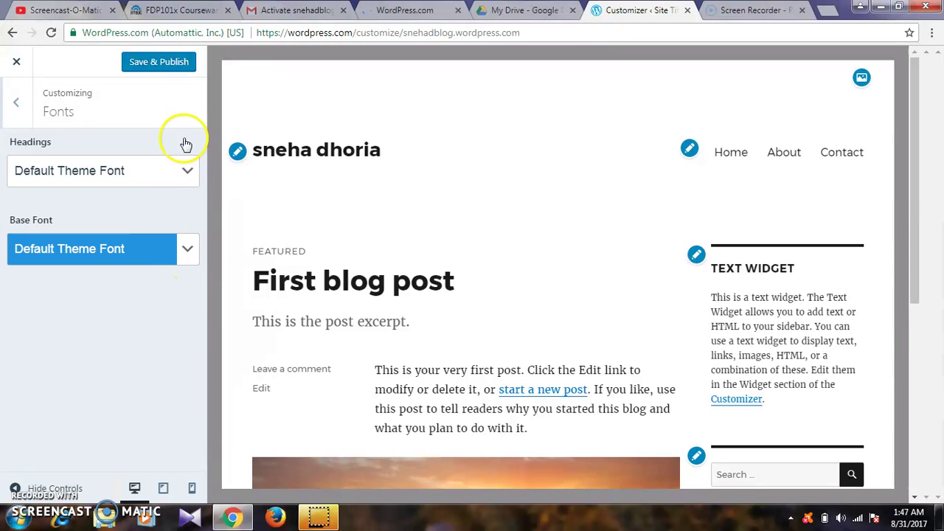
pyautogui.click(185, 170)
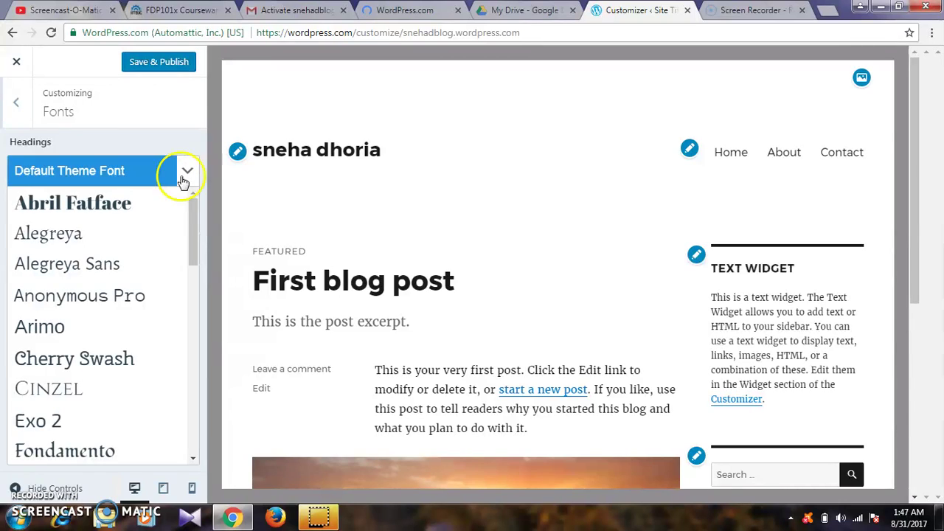
pyautogui.click(154, 235)
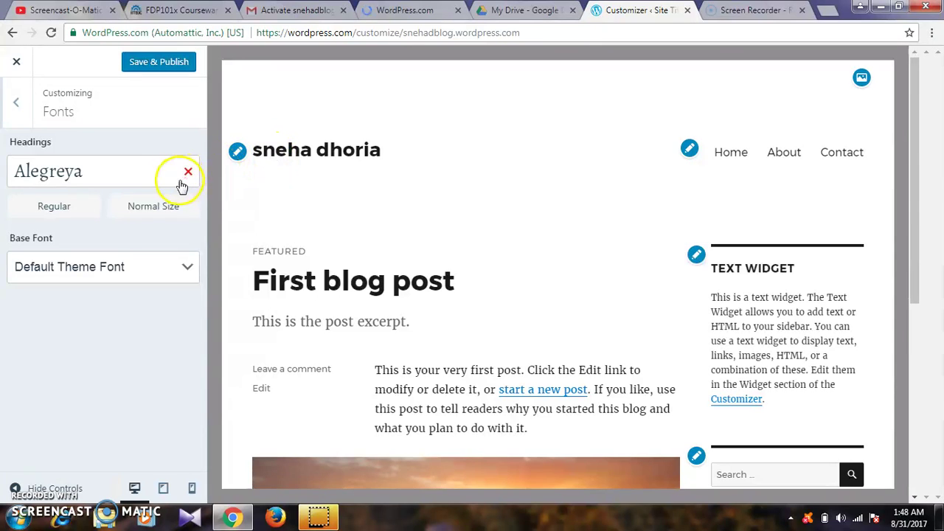
pyautogui.click(169, 207)
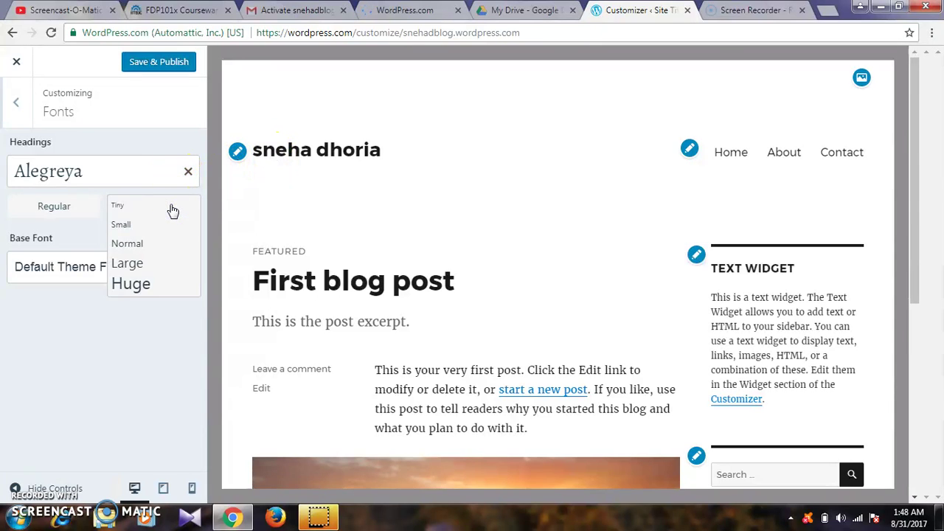
pyautogui.click(156, 264)
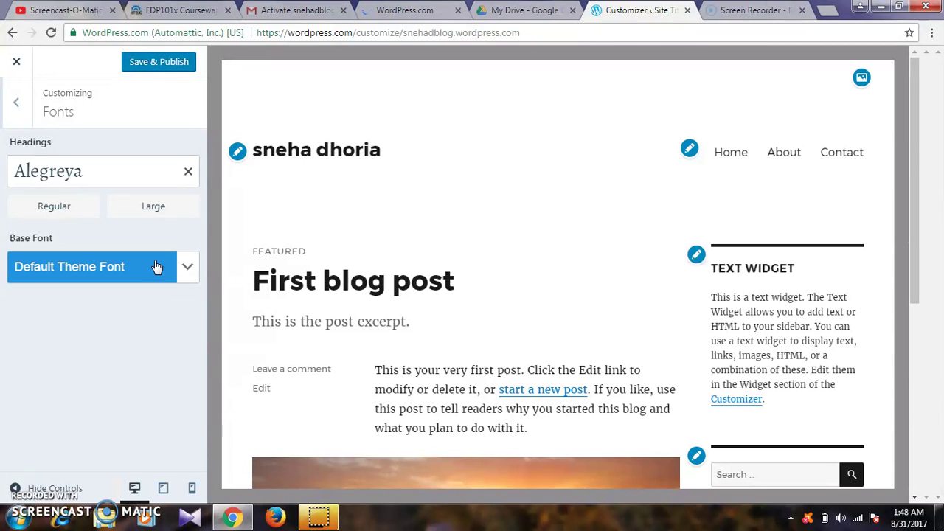
pyautogui.click(151, 182)
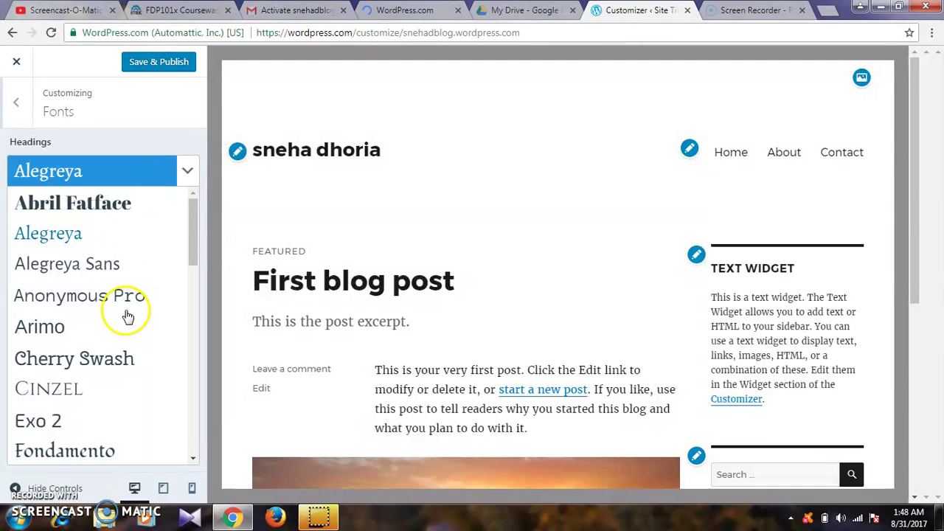
pyautogui.click(107, 360)
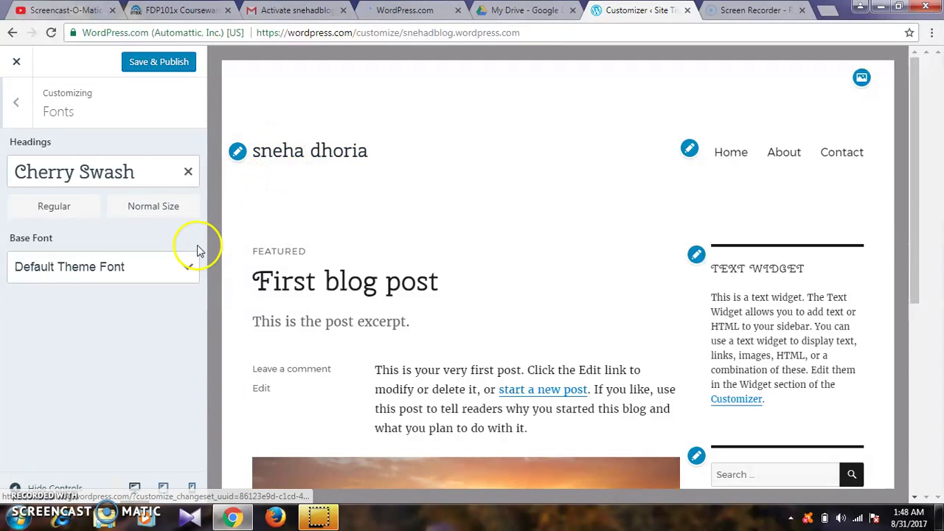
# - Set the base text font to Exo 2 and return to the customizing sections
pyautogui.click(148, 272)
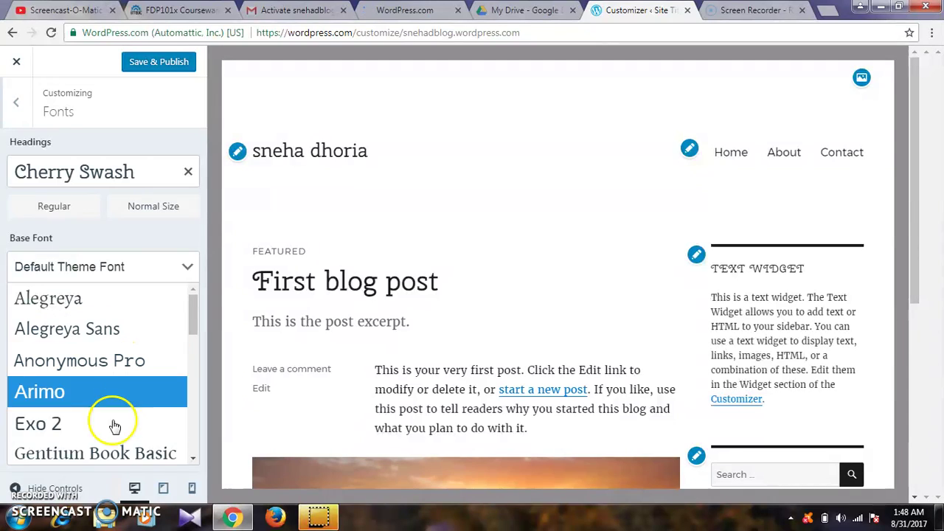
pyautogui.click(112, 426)
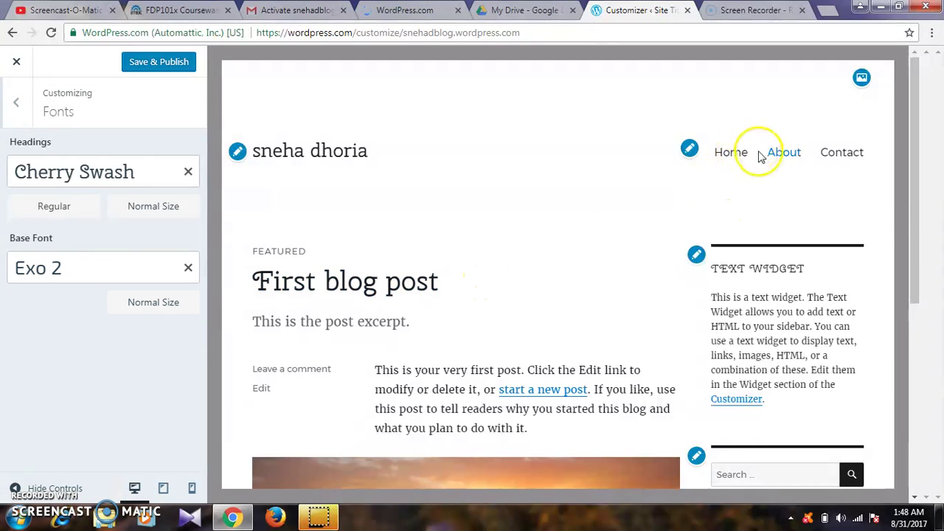
pyautogui.click(172, 309)
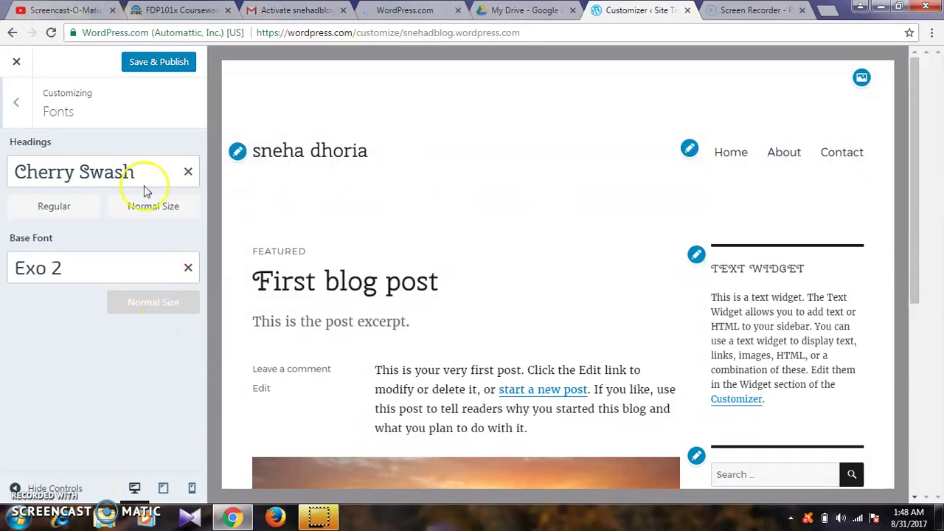
pyautogui.click(18, 105)
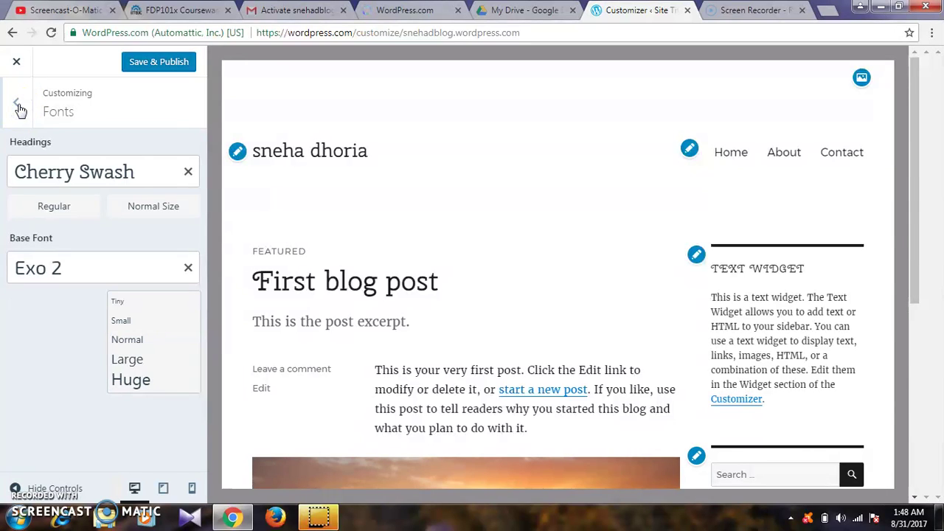
pyautogui.click(20, 108)
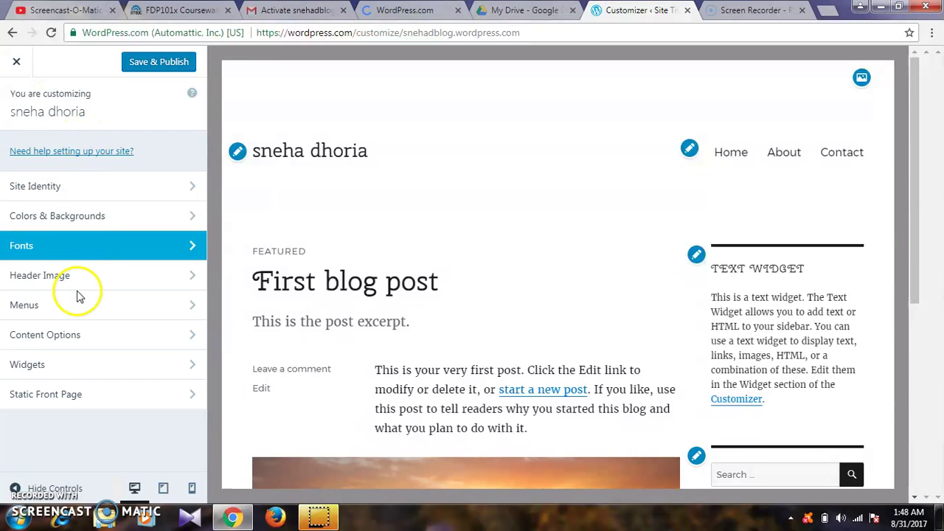
# - In Widgets > Sidebar, add a Search widget below the Text Widget and expand its settings
pyautogui.click(55, 372)
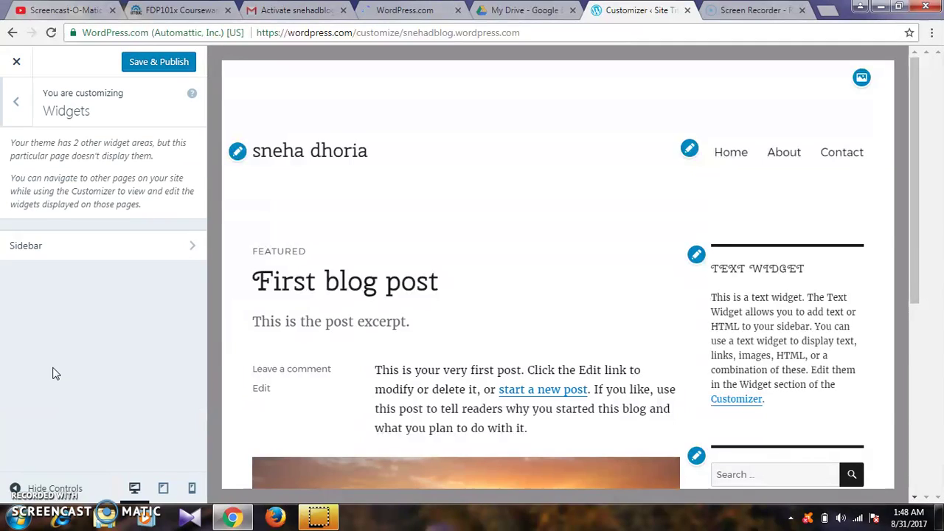
pyautogui.click(125, 247)
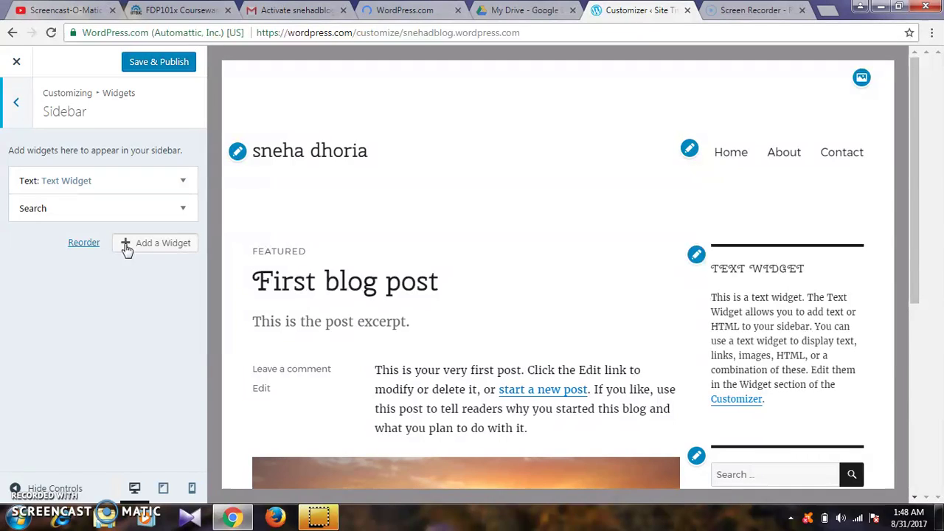
pyautogui.click(157, 245)
pyautogui.click(184, 209)
pyautogui.click(151, 244)
pyautogui.click(151, 244)
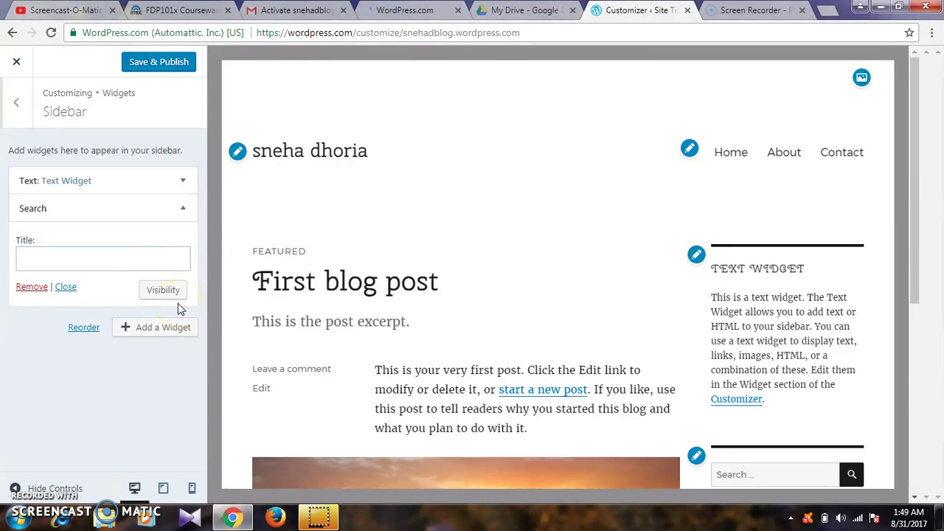
# - Add a Calendar widget to the Sidebar and check the August 2017 calendar in the preview
pyautogui.click(167, 331)
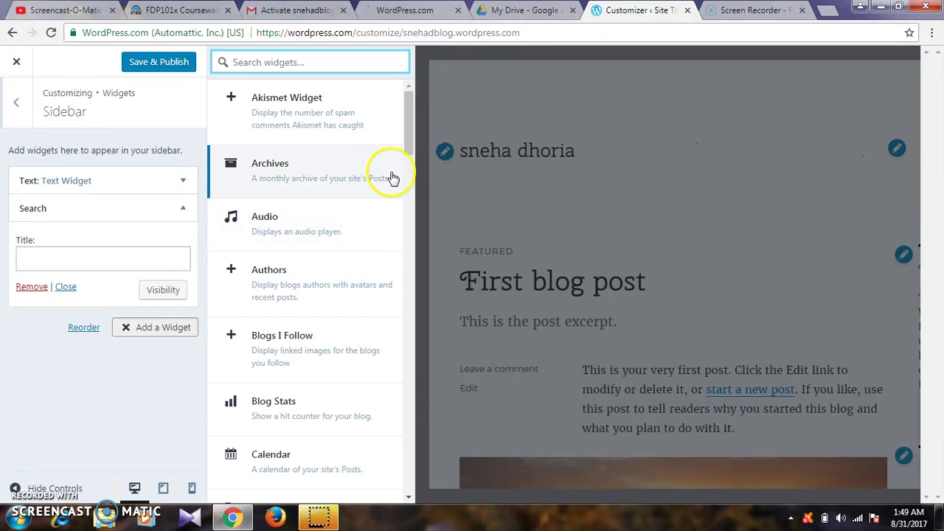
pyautogui.moveTo(410, 155); pyautogui.dragTo(411, 198)
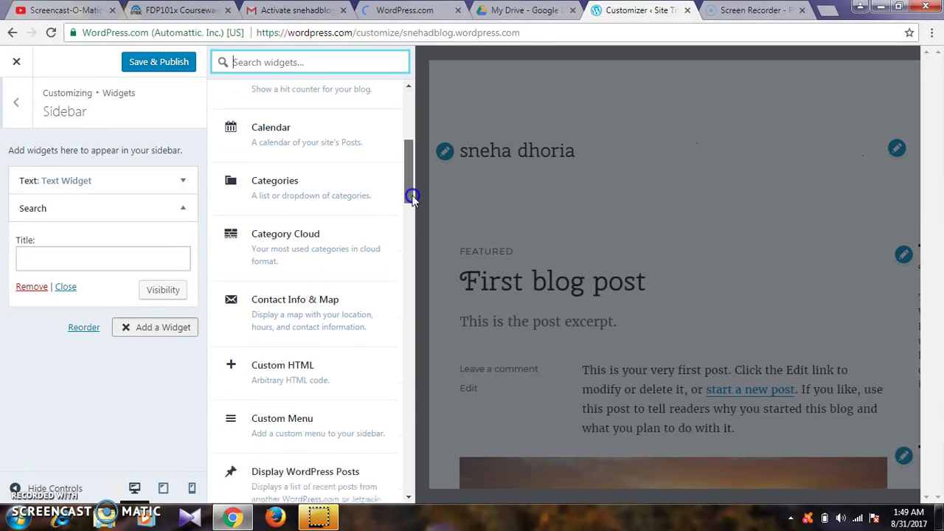
pyautogui.scroll(-5, 414, 228)
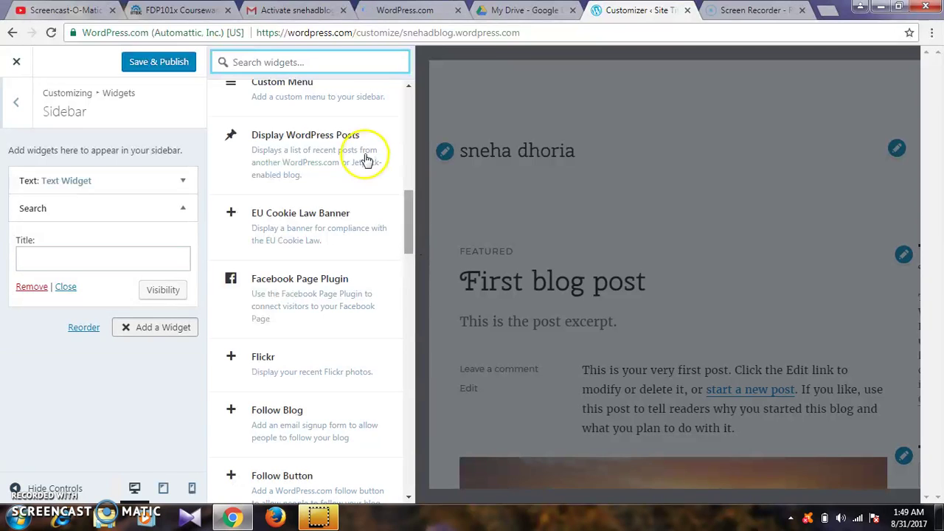
pyautogui.click(408, 174)
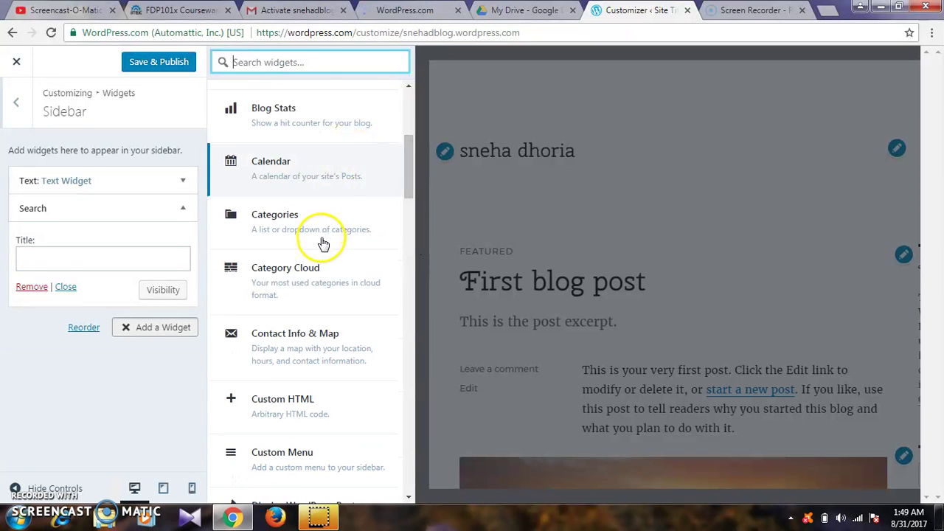
pyautogui.click(303, 171)
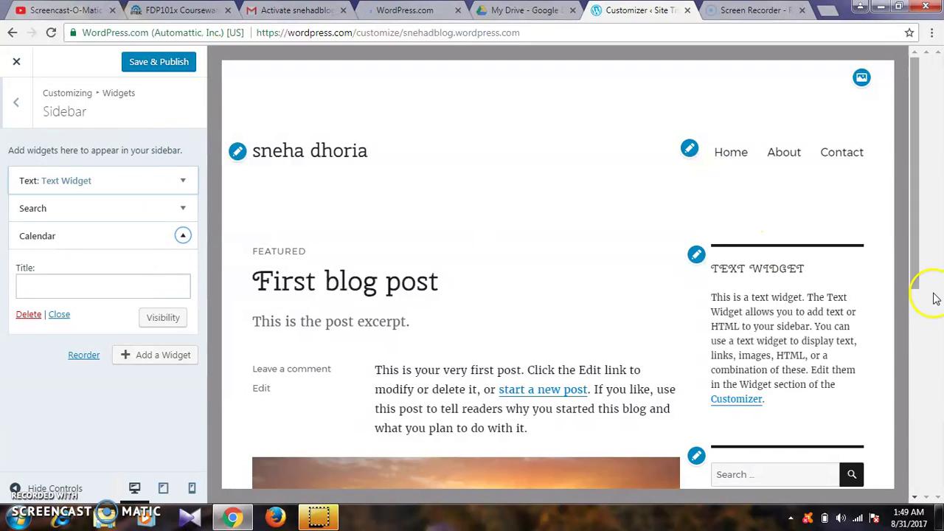
pyautogui.click(920, 312)
pyautogui.moveTo(920, 324); pyautogui.dragTo(926, 396)
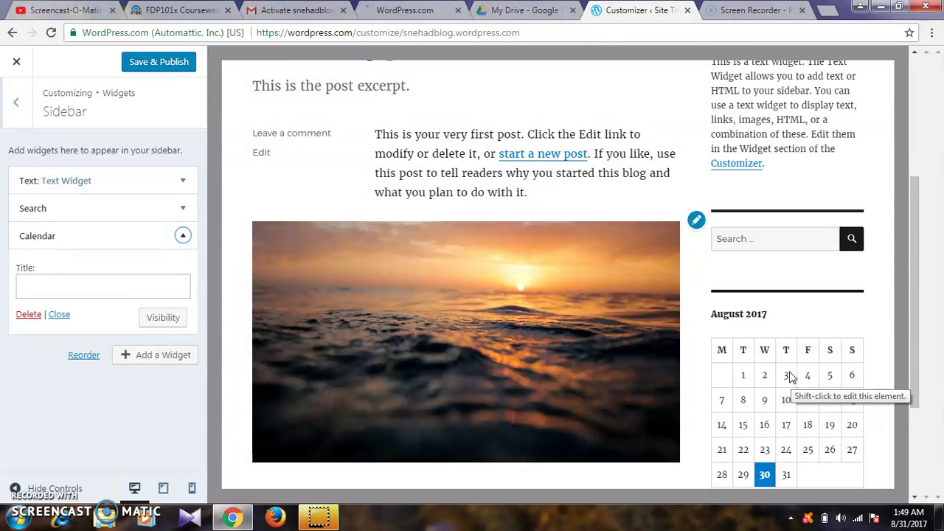
# - Save & Publish the Customizer changes, then close the Customizer
pyautogui.click(14, 110)
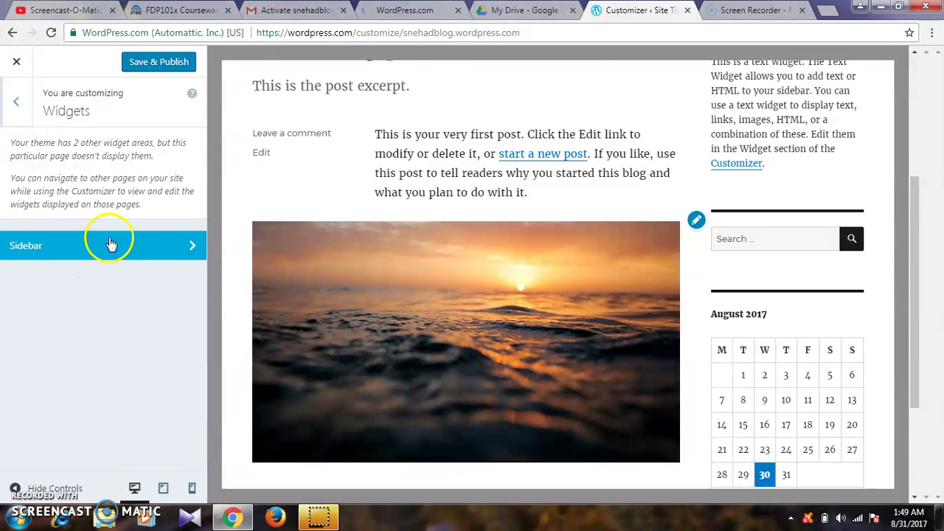
pyautogui.click(16, 109)
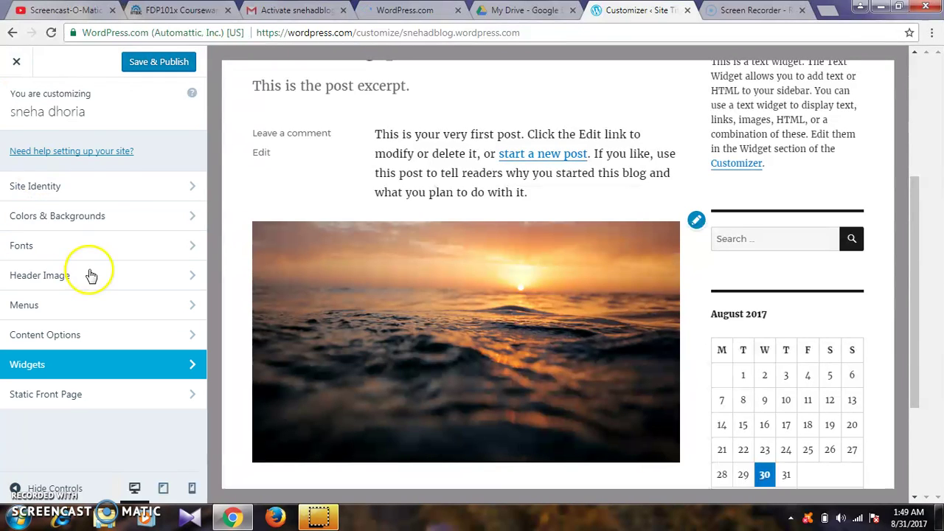
pyautogui.click(142, 63)
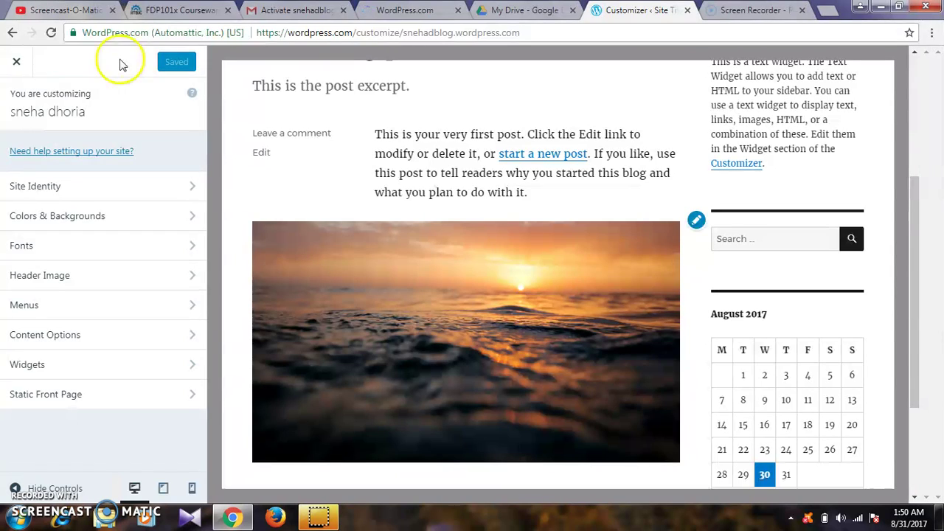
pyautogui.click(16, 63)
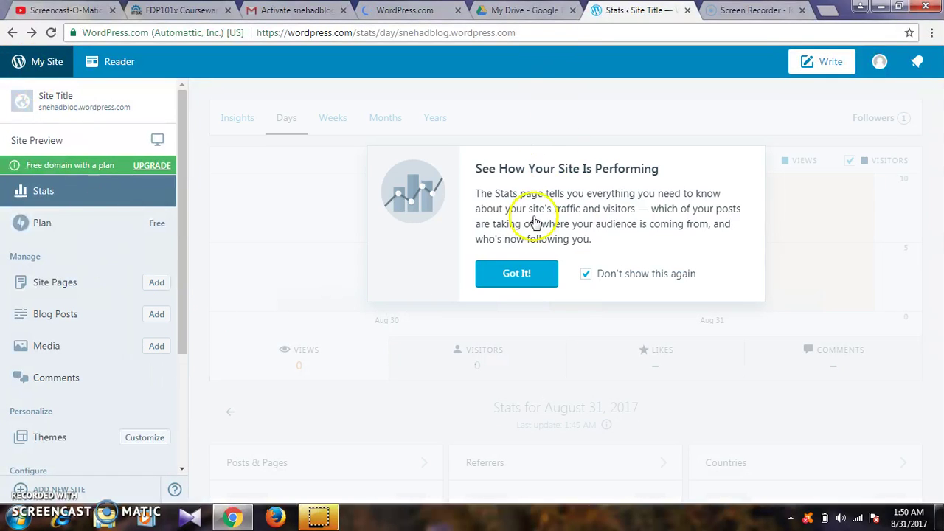
# - Dismiss the Stats introduction popup and go to Themes under Personalize
pyautogui.click(512, 277)
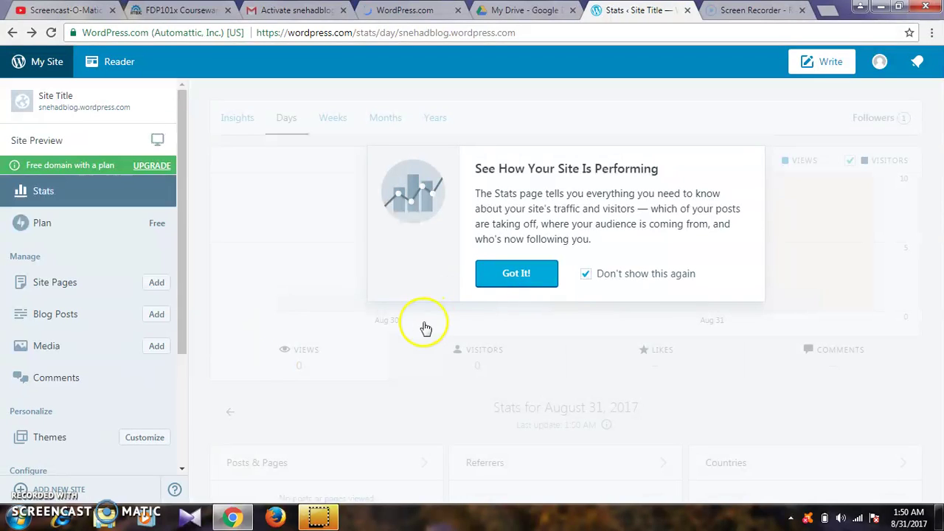
pyautogui.click(49, 437)
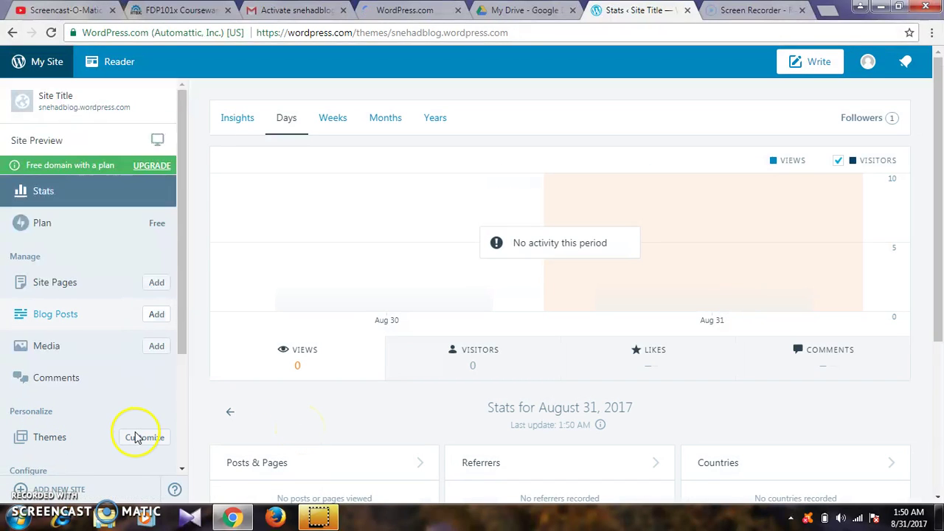
pyautogui.click(33, 440)
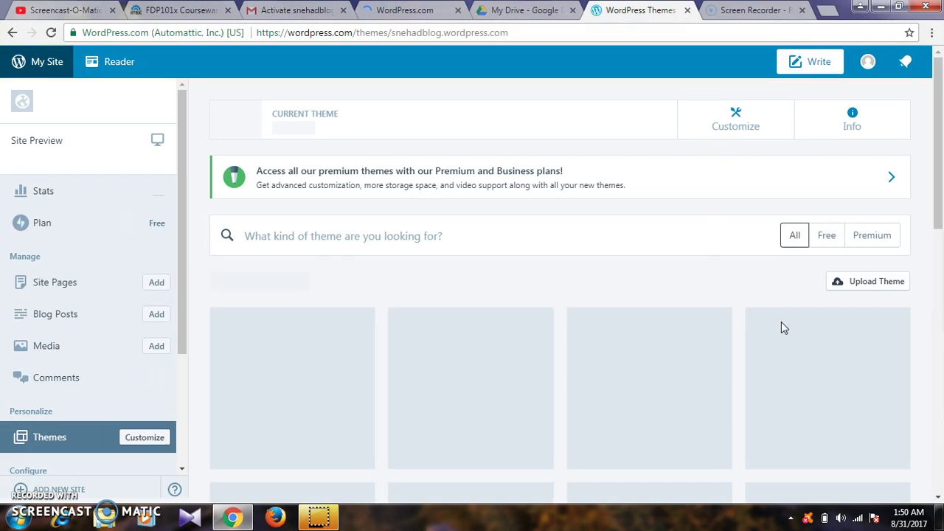
# - Filter the gallery to Free themes, browse the grid, and open the Button 2 theme details
pyautogui.click(827, 239)
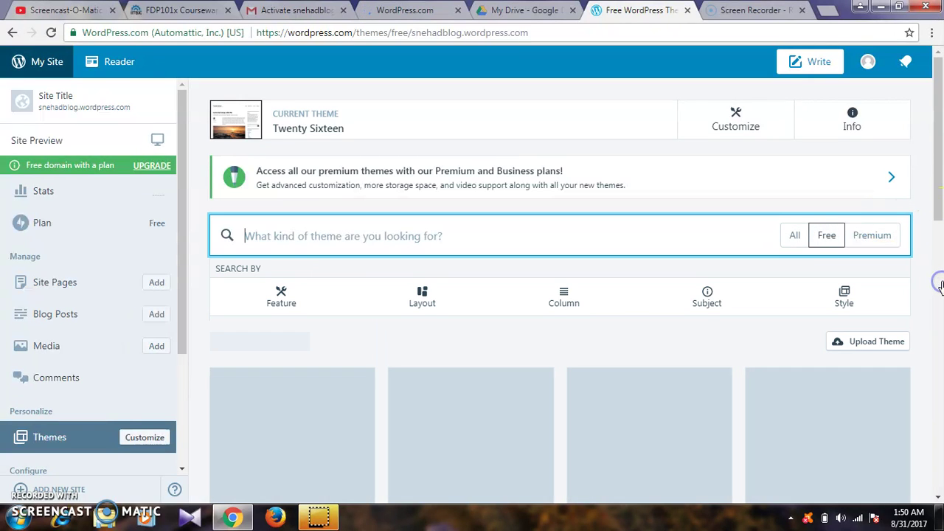
pyautogui.click(939, 222)
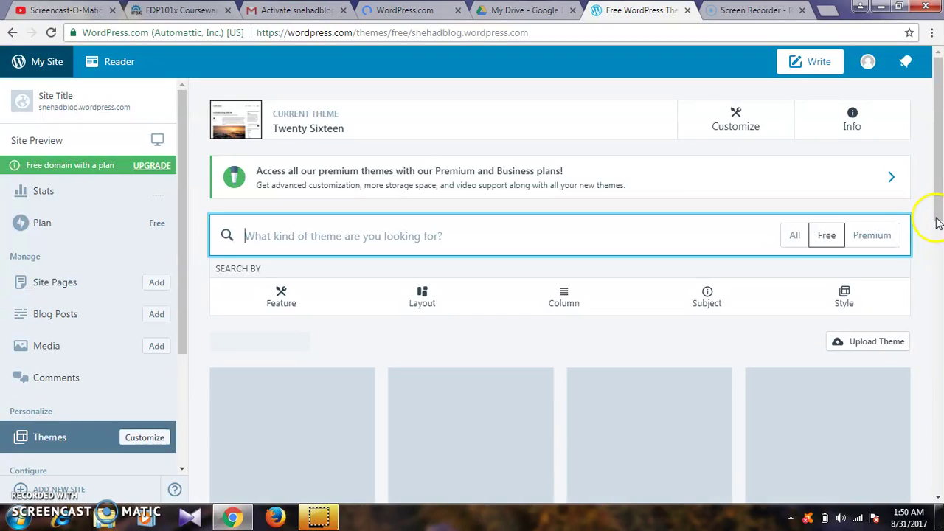
pyautogui.scroll(-2, 719, 384)
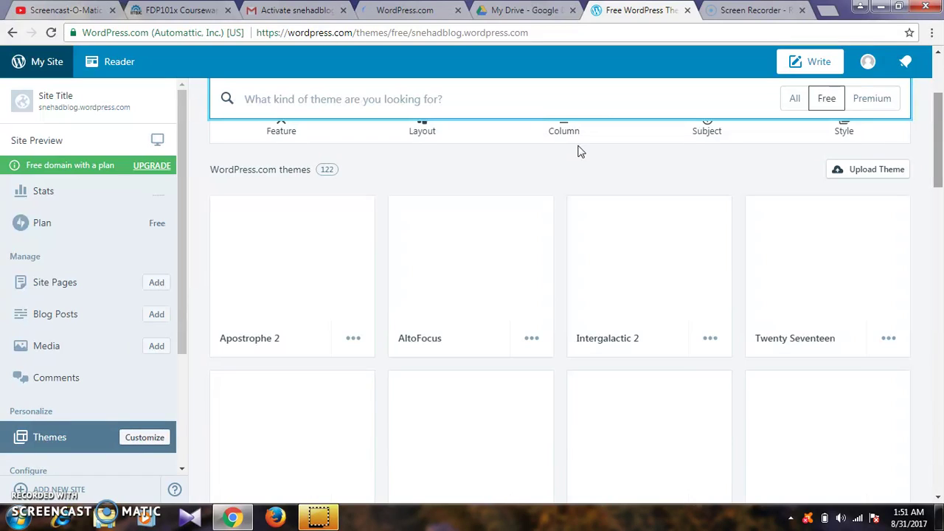
pyautogui.click(938, 235)
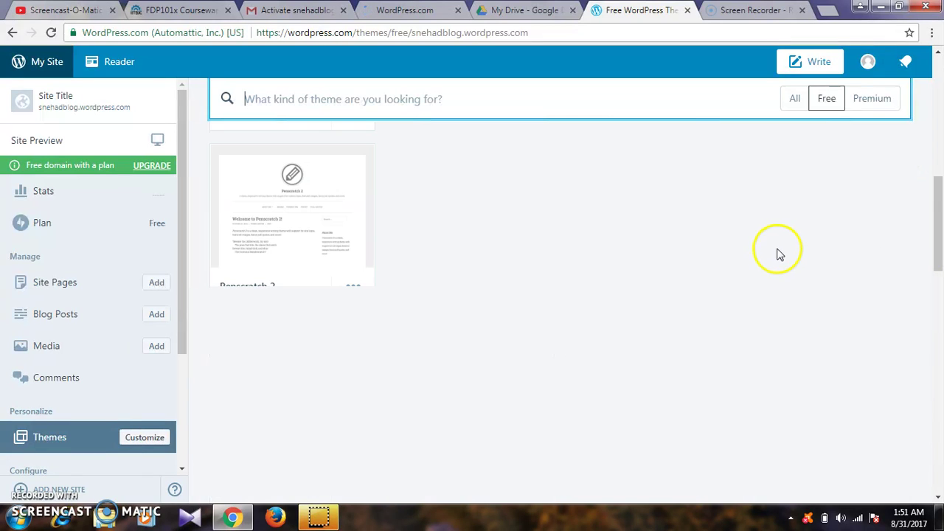
pyautogui.click(938, 236)
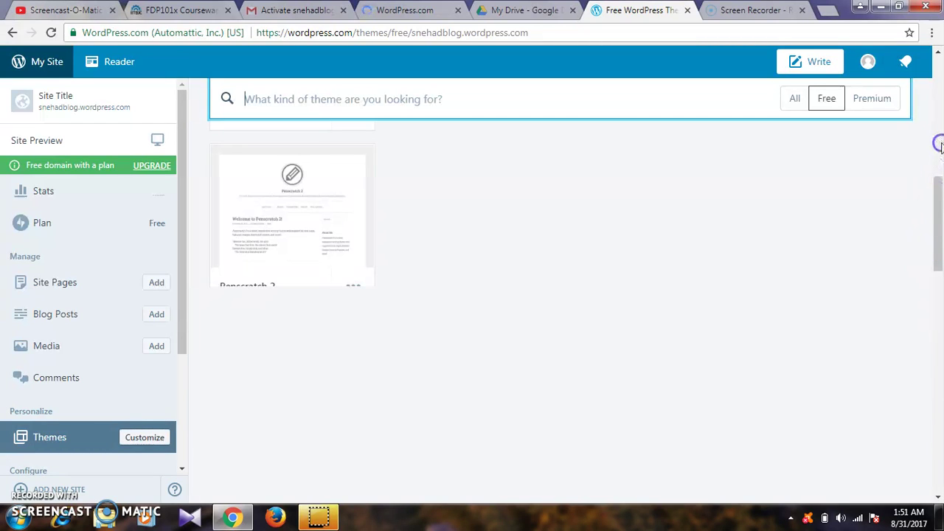
pyautogui.click(941, 147)
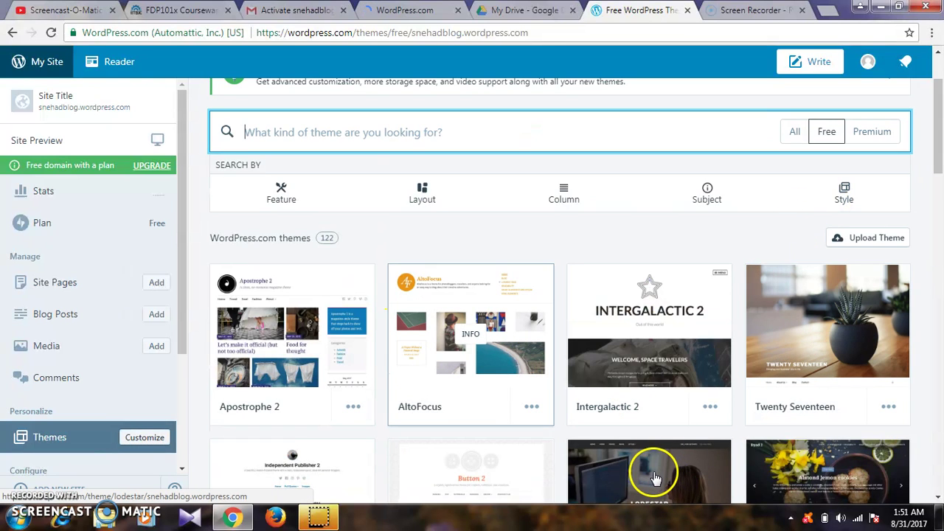
pyautogui.click(510, 478)
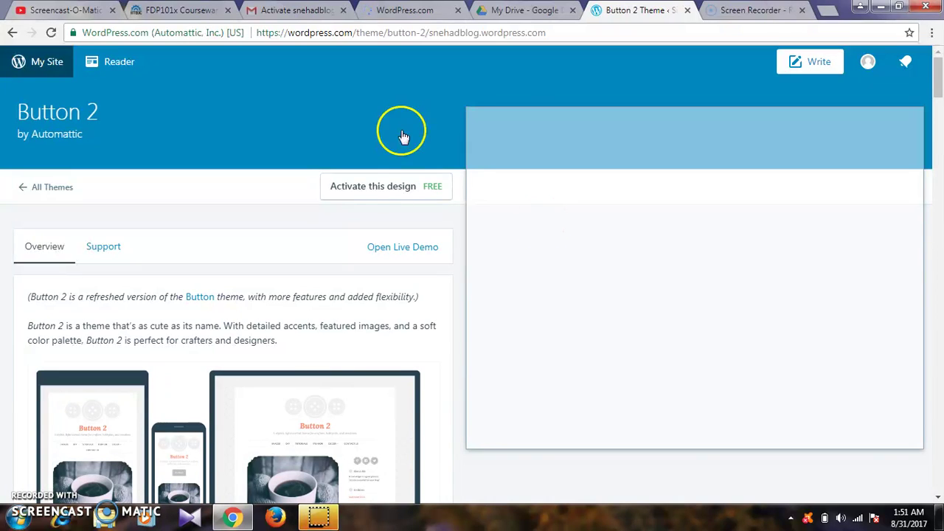
# - Activate the Button 2 design and go to the live site from the confirmation
pyautogui.click(367, 193)
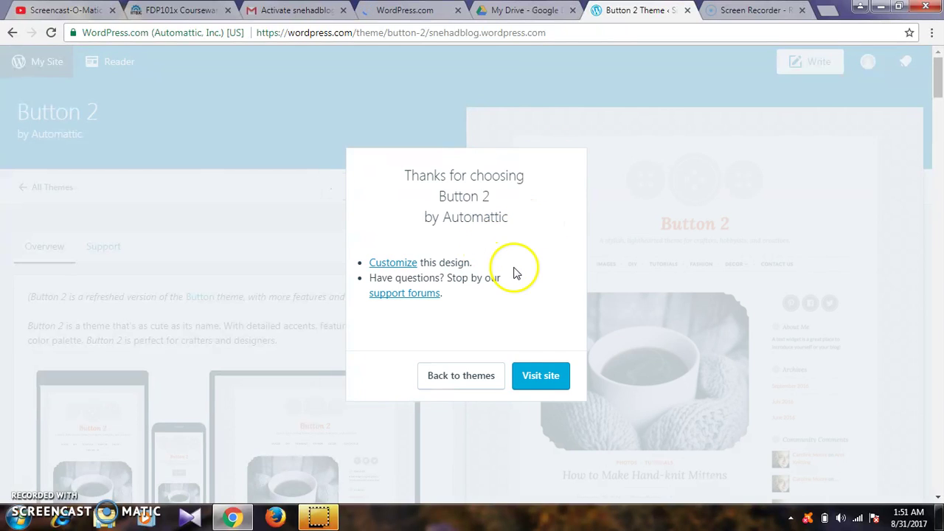
pyautogui.click(528, 385)
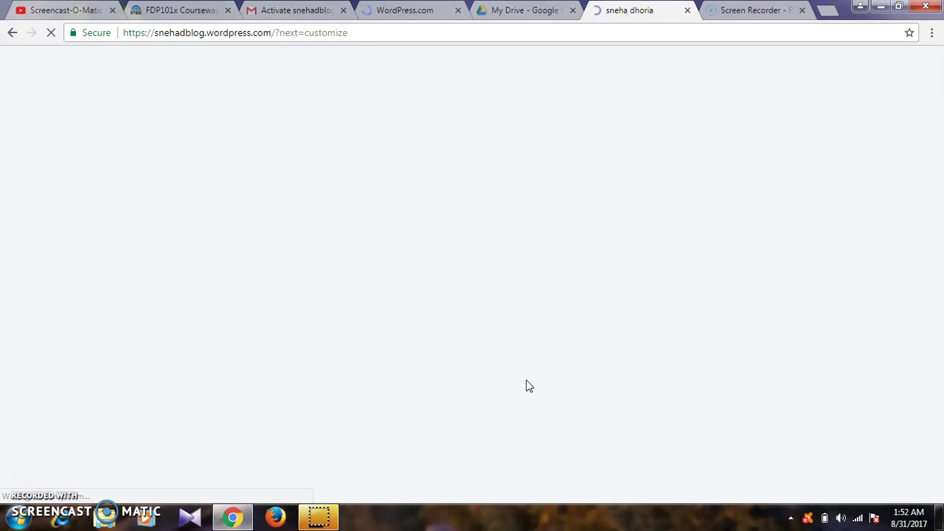
# - Open the live site in the Button 2 theme and scroll down to the August 2017 calendar
pyautogui.click(524, 353)
pyautogui.click(532, 388)
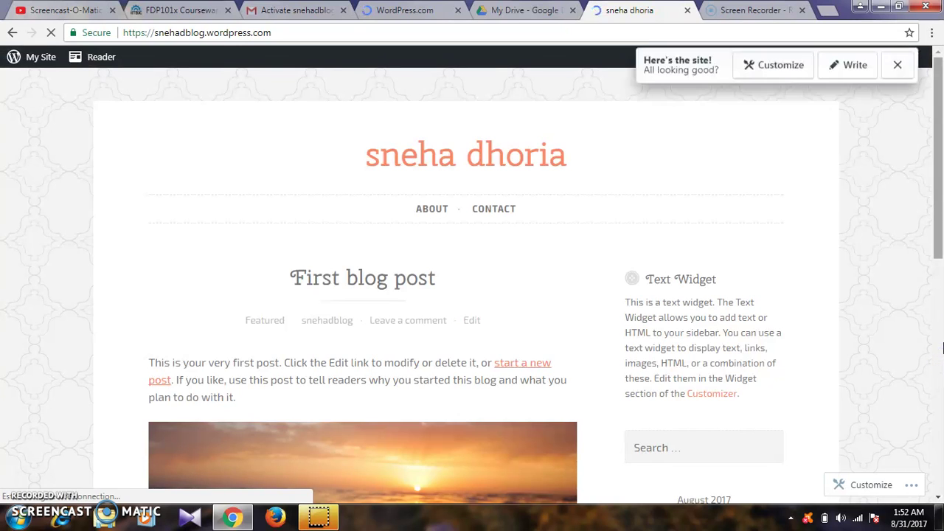
pyautogui.scroll(-4, 847, 112)
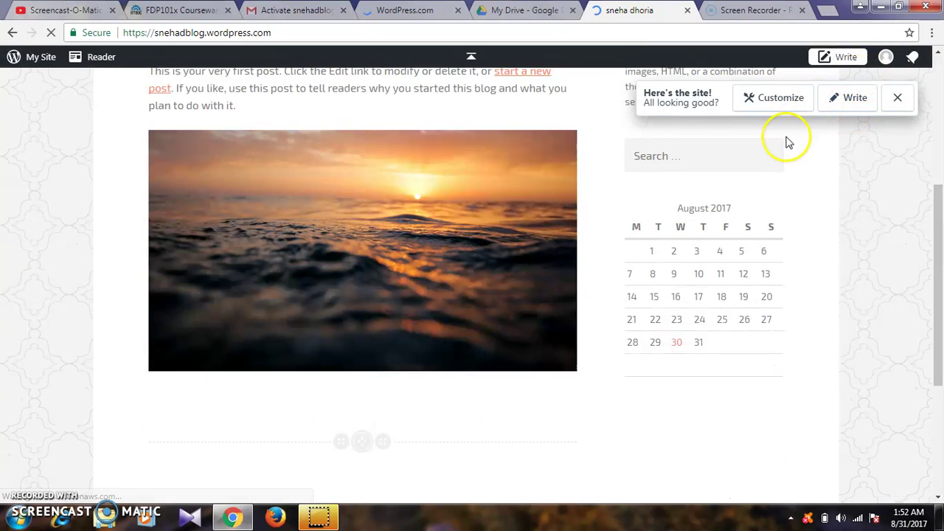